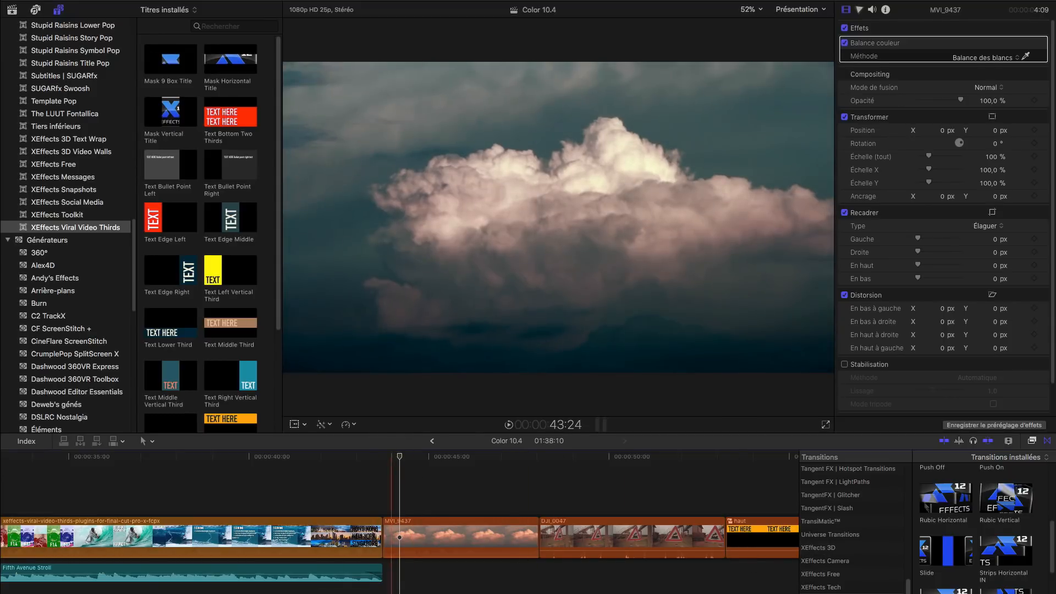
- Hide the category sidebar of the titles browser and narrow the browser to give the viewer more width
scroll(400, 522, "right", 6)
scroll(400, 522, "left", 1)
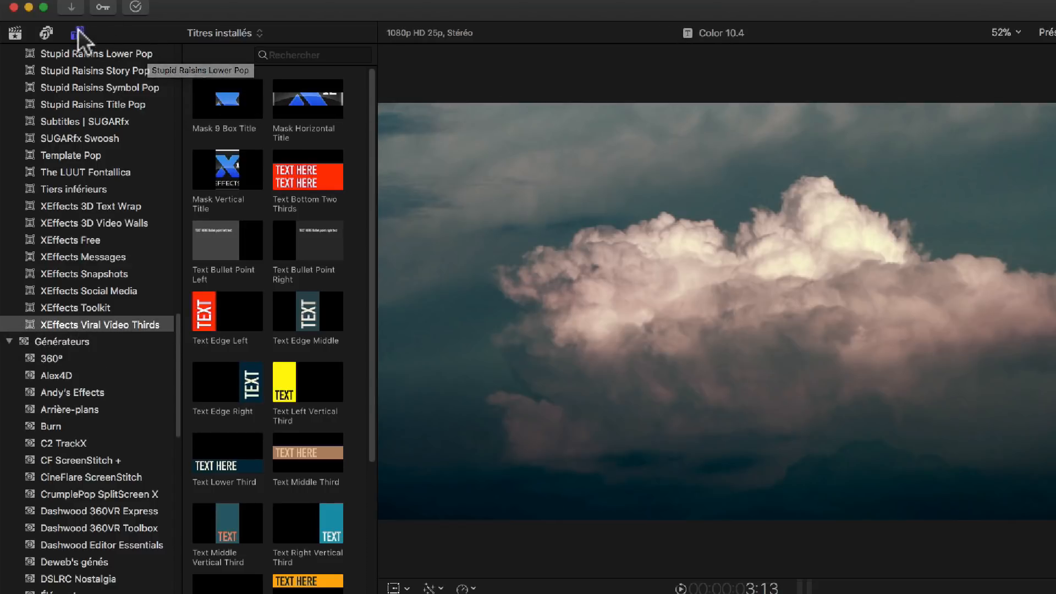
left_click(77, 33)
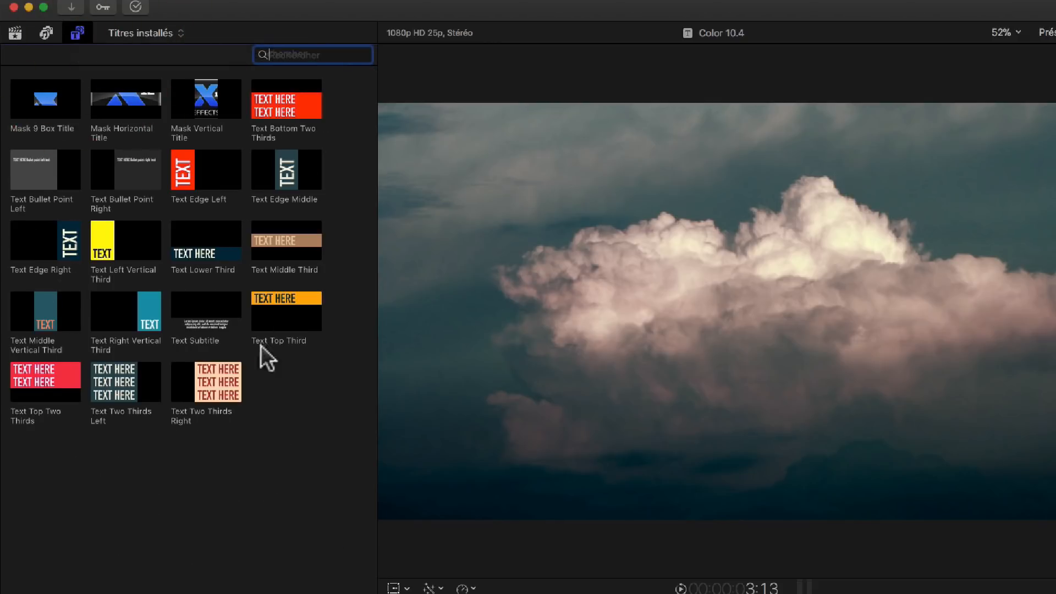
left_click_drag(377, 84, 348, 88)
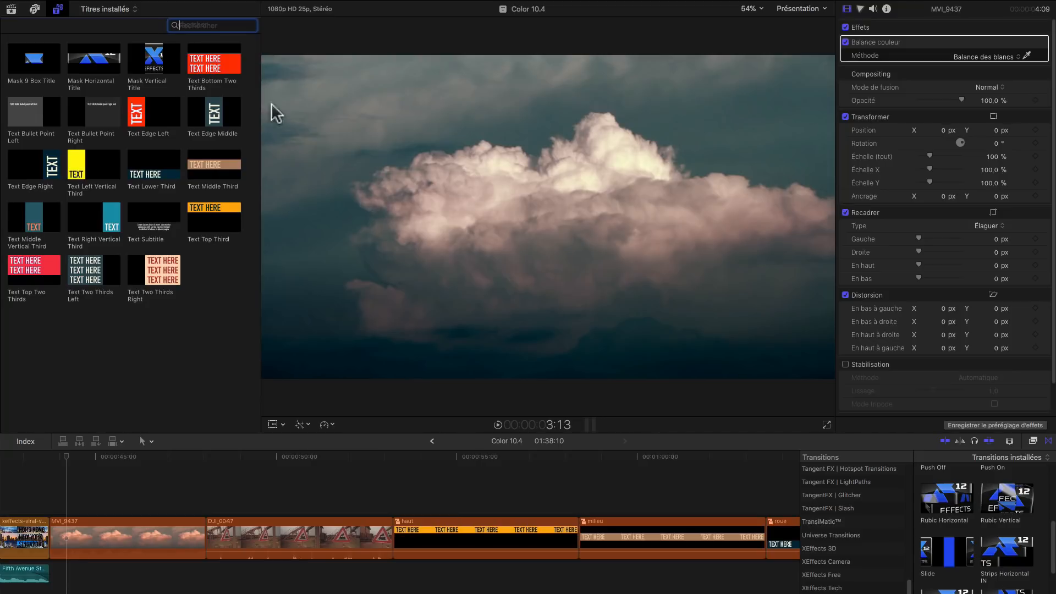
- Add the Text Lower Third title above the MVI_9437 cloud clip, spanning the clip's full length
left_click(122, 532)
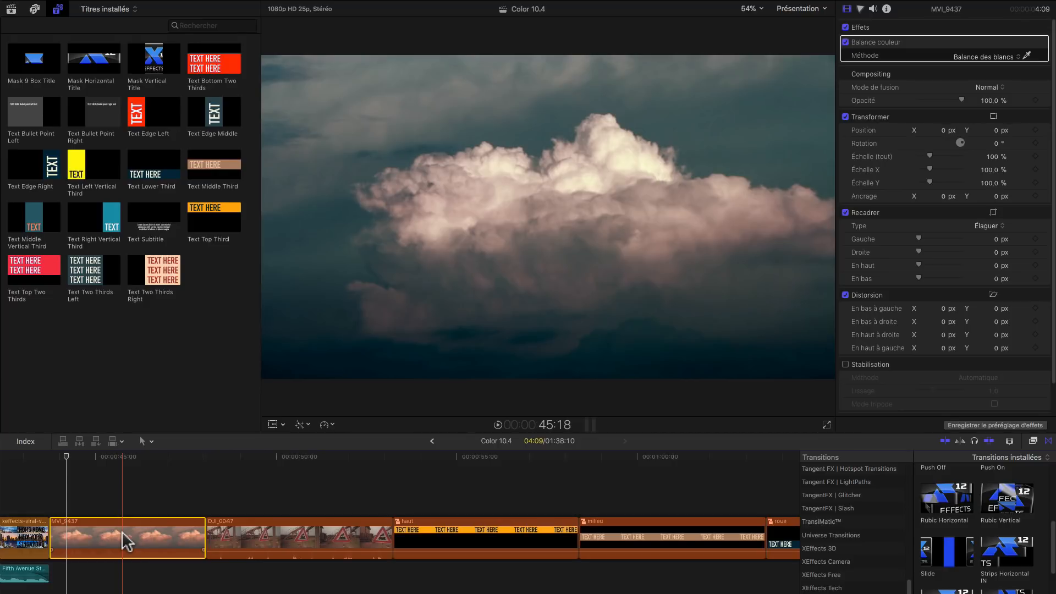
key("x")
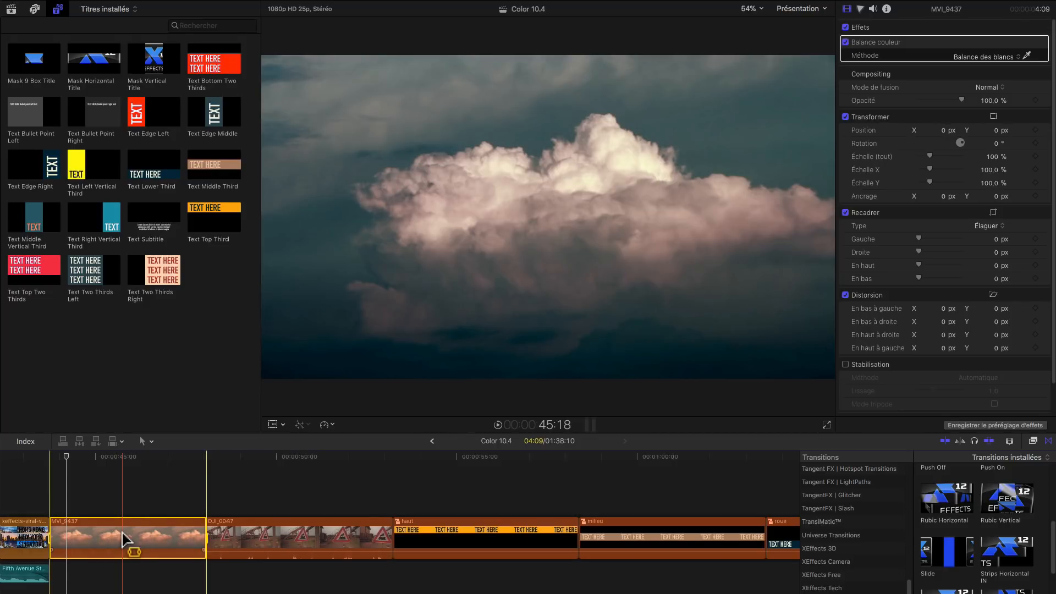
left_click(142, 163)
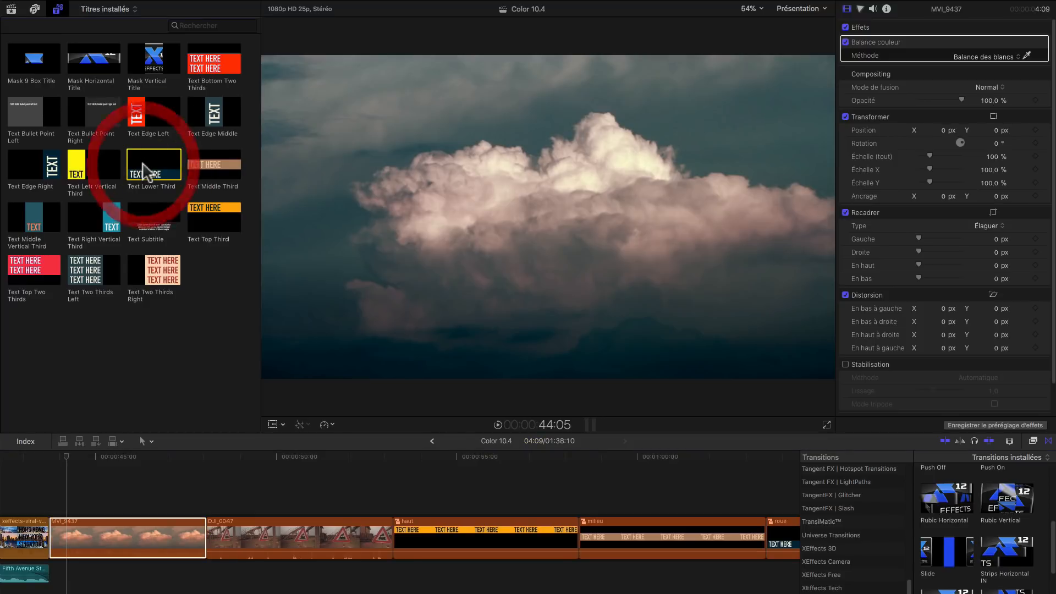
key("q")
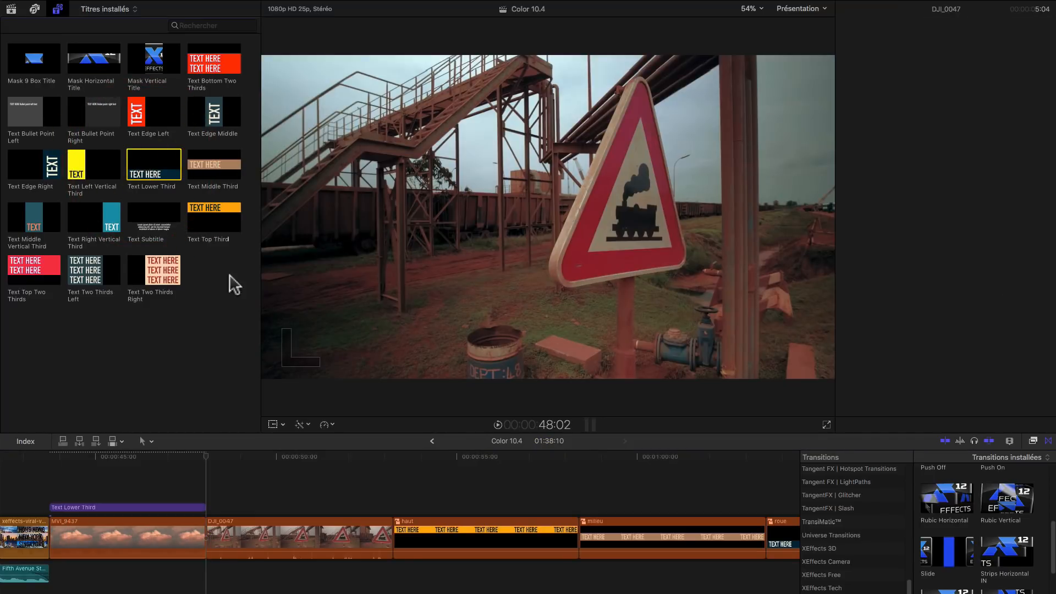
- Replace the lower third title's text with "Deweb's vidéo" and set its End Position X to -72,4 px
left_click(119, 479)
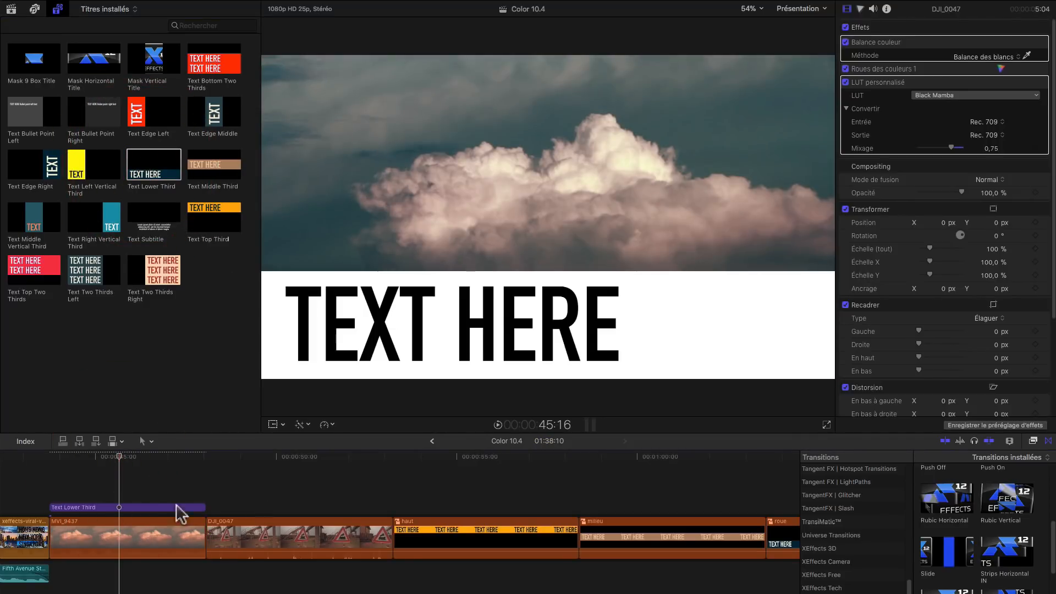
left_click(181, 513)
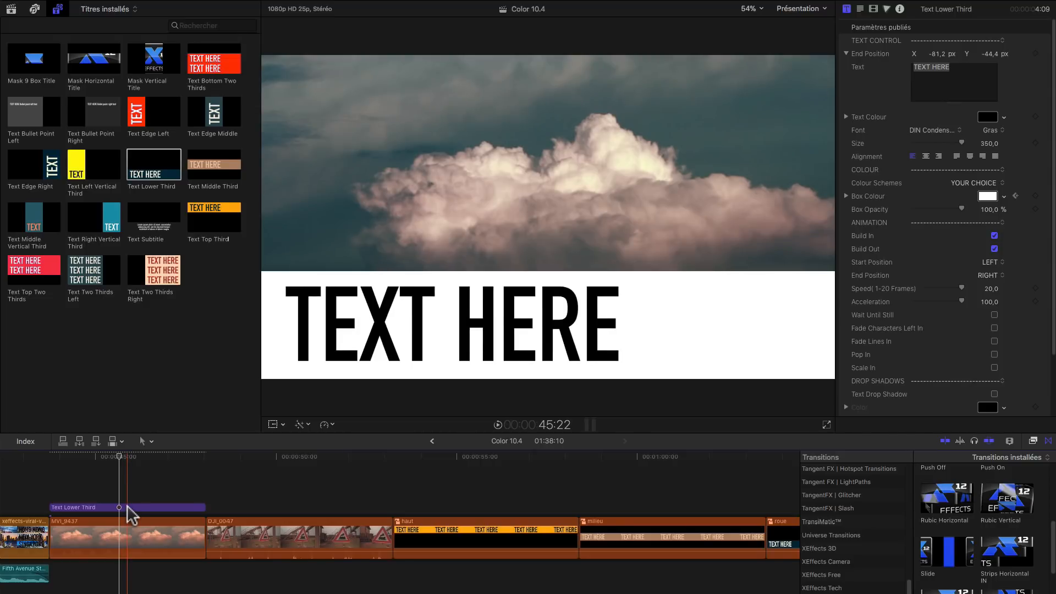
left_click(132, 507)
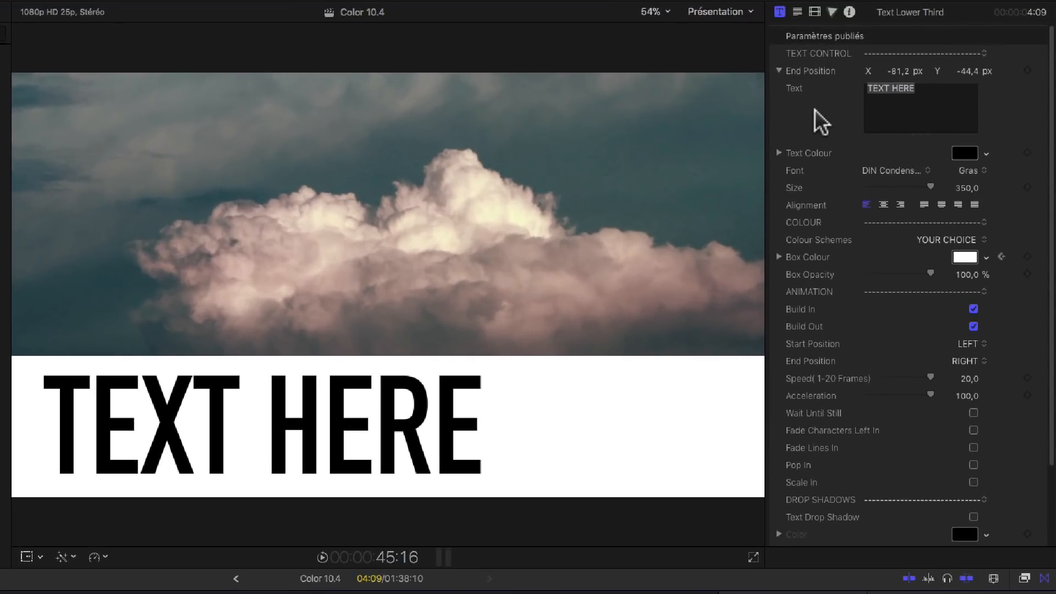
left_click_drag(917, 87, 849, 81)
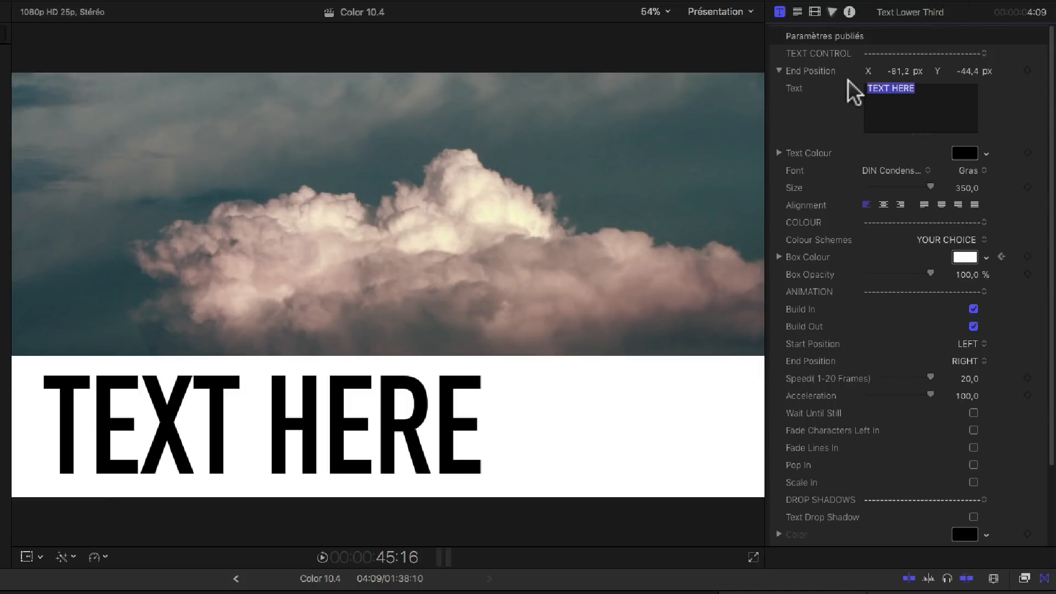
type("Deweb")
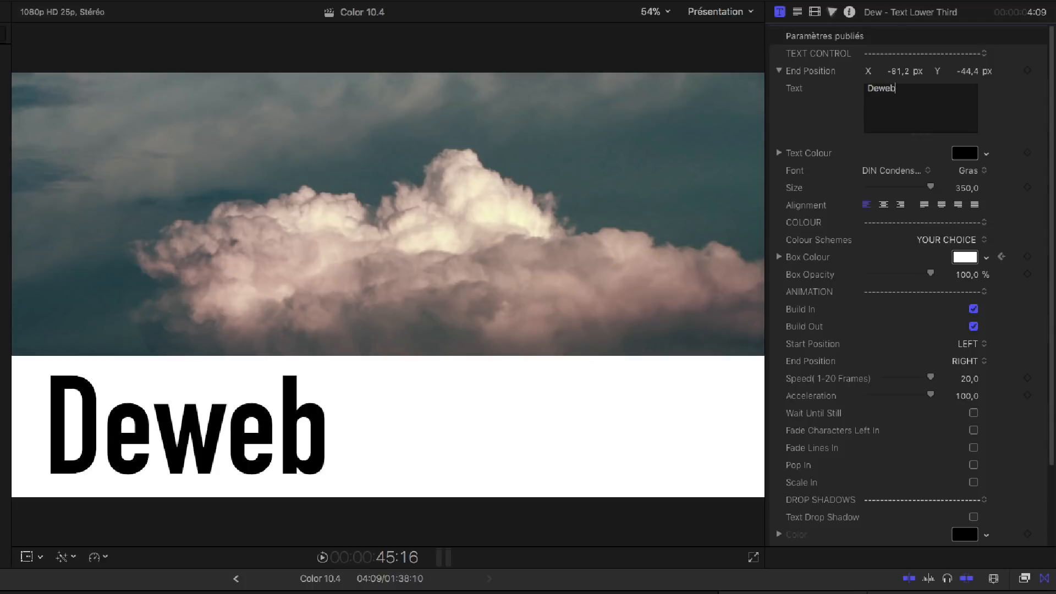
type("'s vidéo")
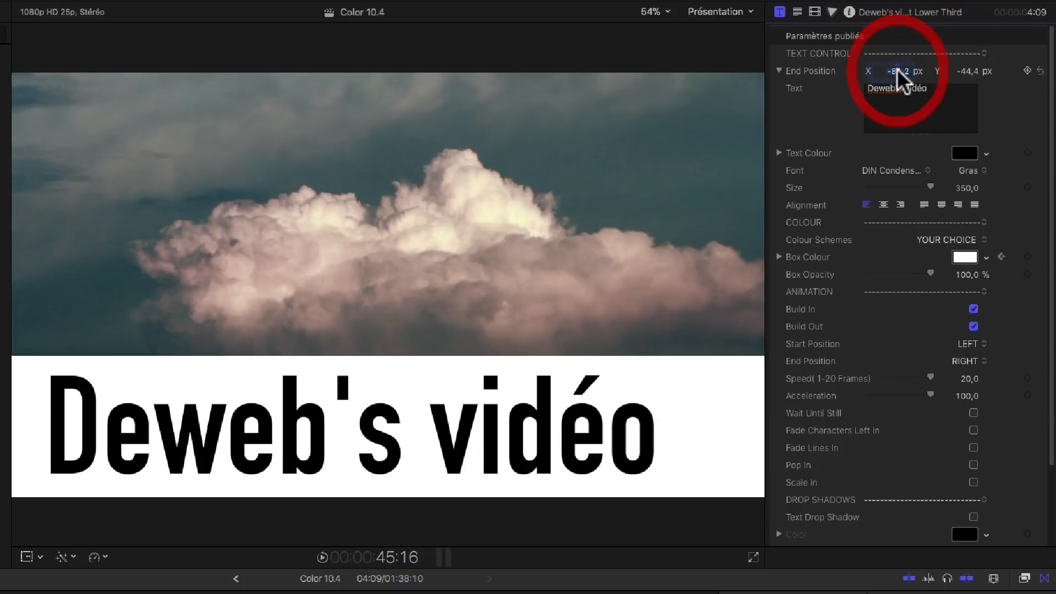
left_click_drag(900, 80, 902, 75)
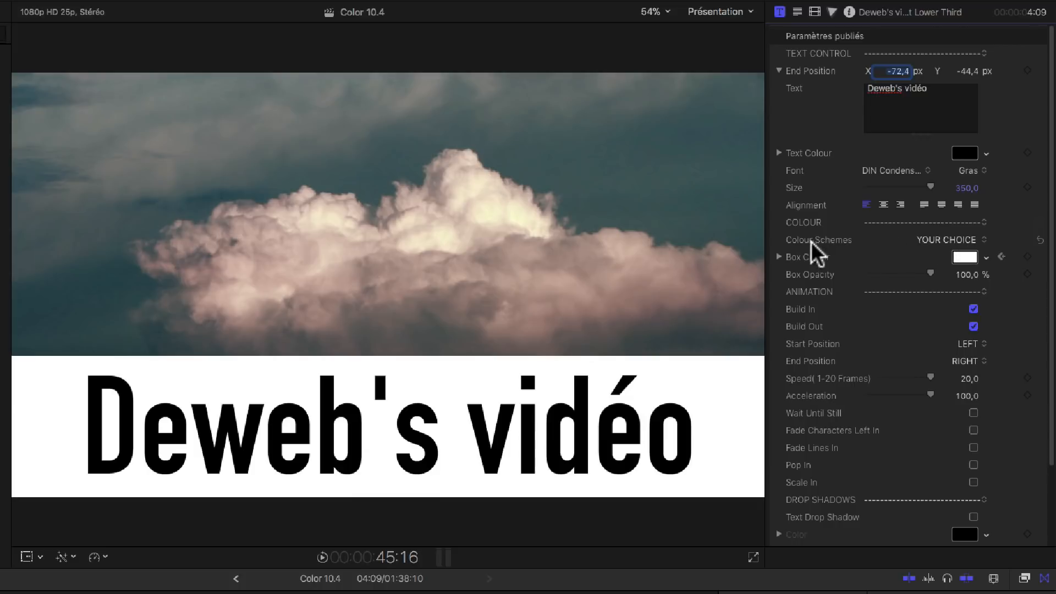
- Set the title's text colour to lime green and its box colour to orange-brown
left_click(986, 154)
left_click(959, 188)
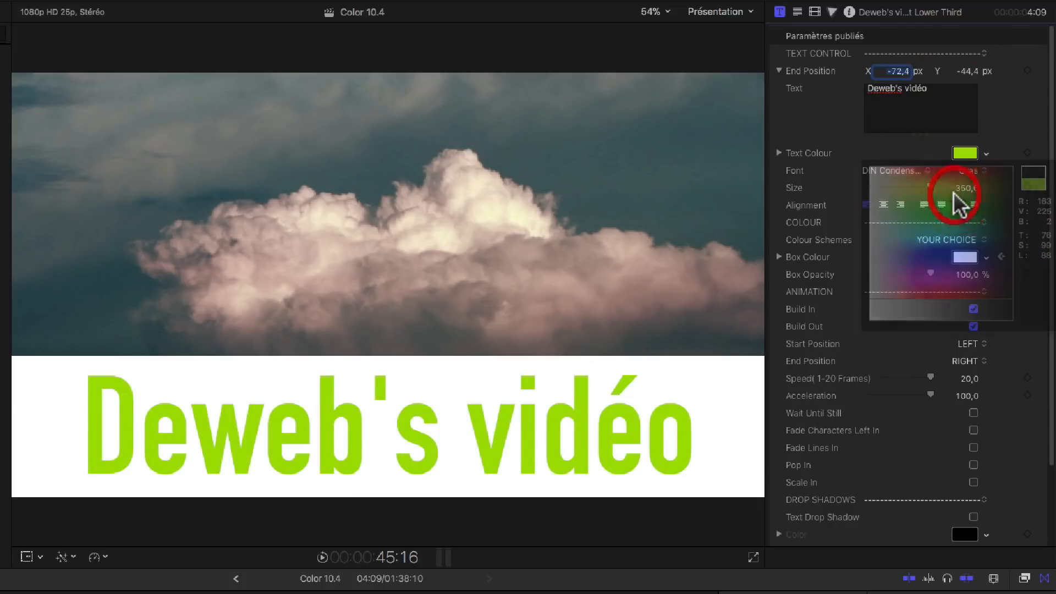
left_click(986, 257)
left_click(948, 323)
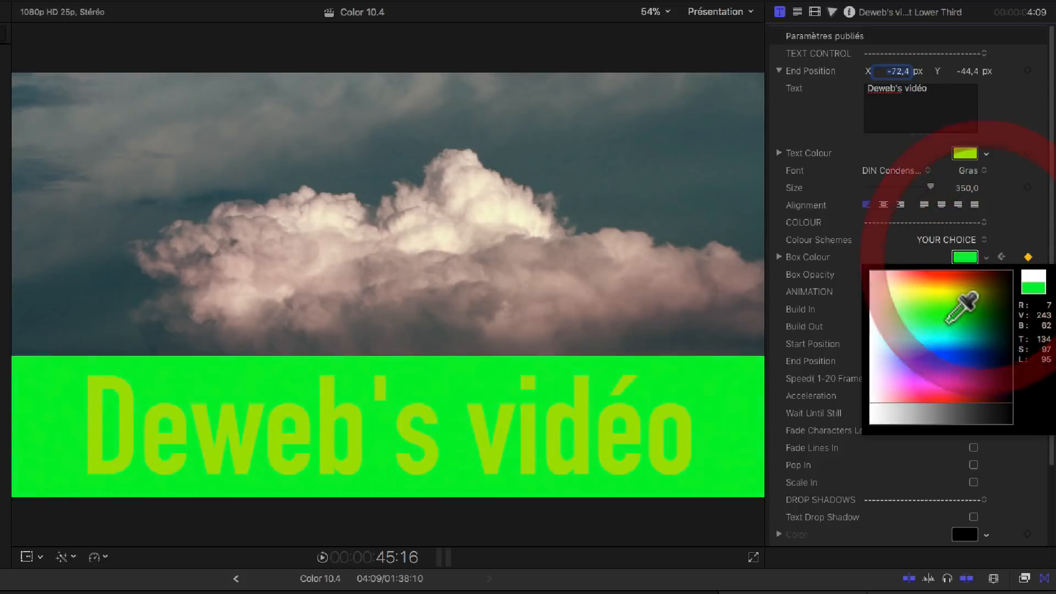
left_click(983, 260)
left_click(969, 292)
left_click(970, 287)
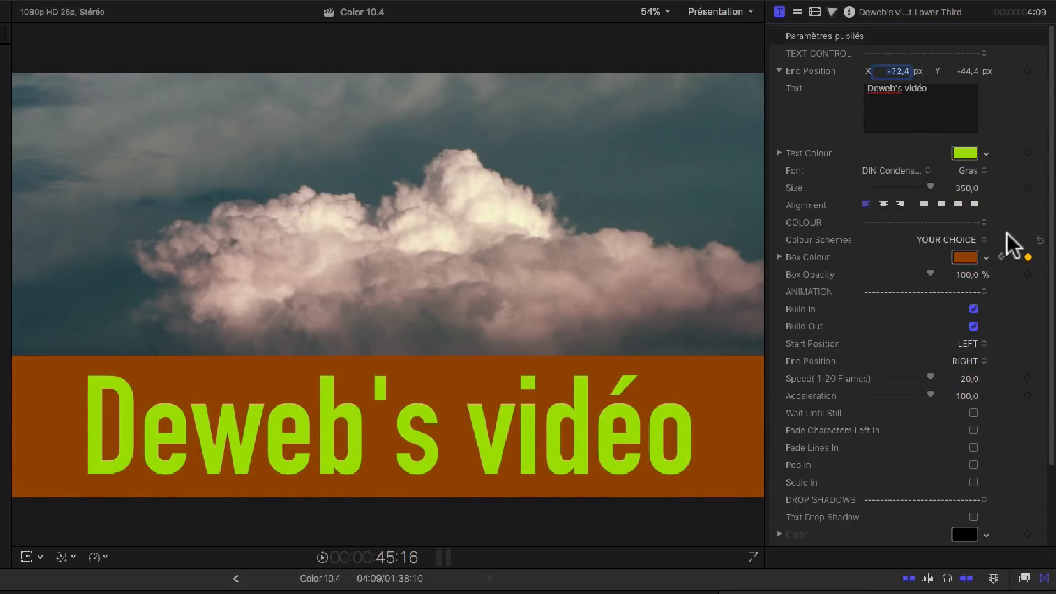
- Try the WHITE AND BLACK, RED AND WHITE, TERRACOTTA 2 and CAPPUCINO 2 colour schemes on the title
left_click(965, 239)
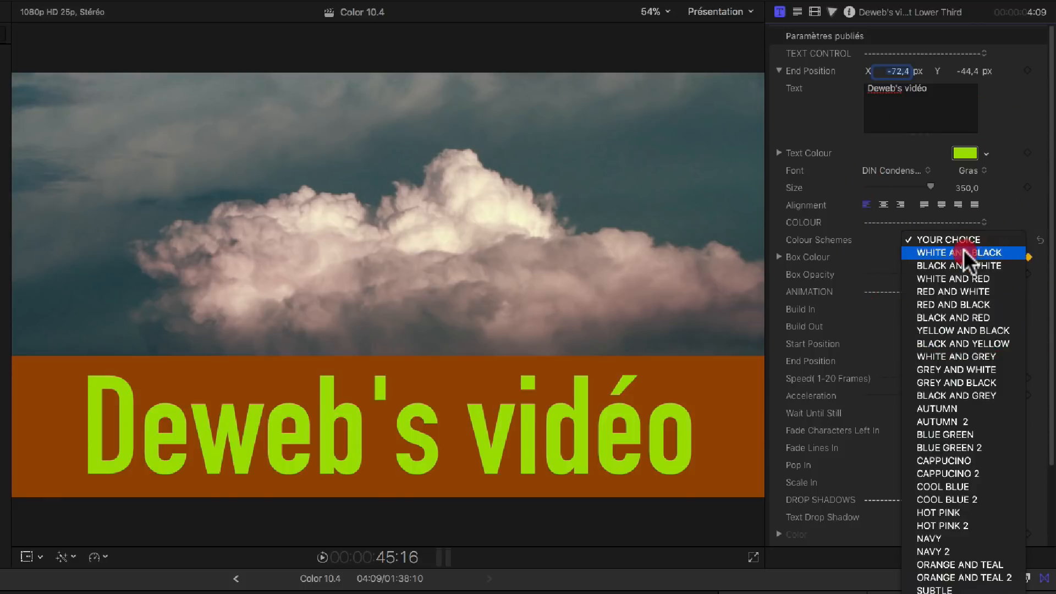
left_click(967, 252)
left_click(966, 241)
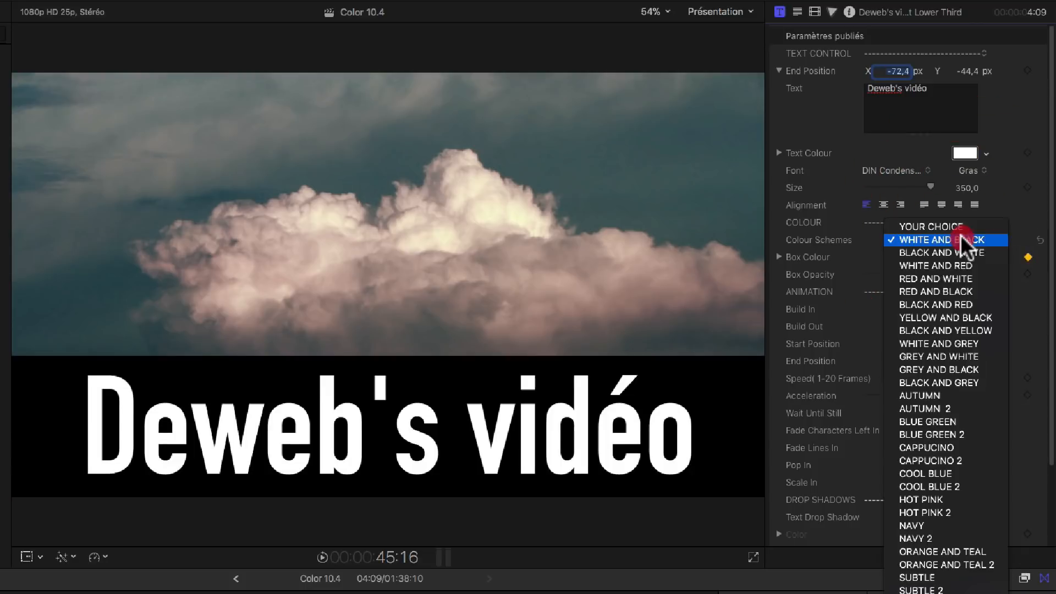
left_click(945, 279)
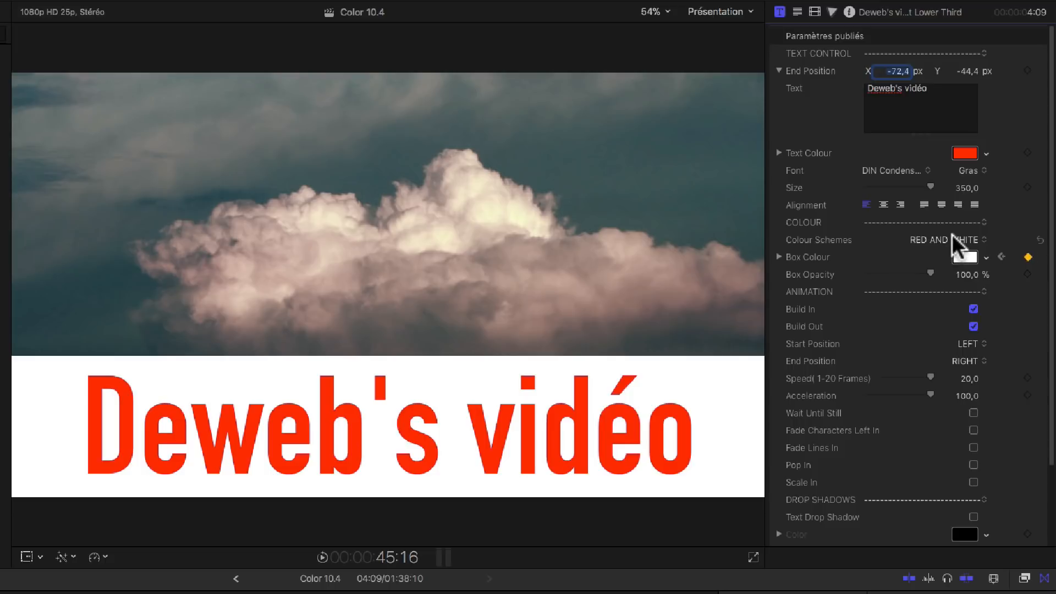
left_click(960, 240)
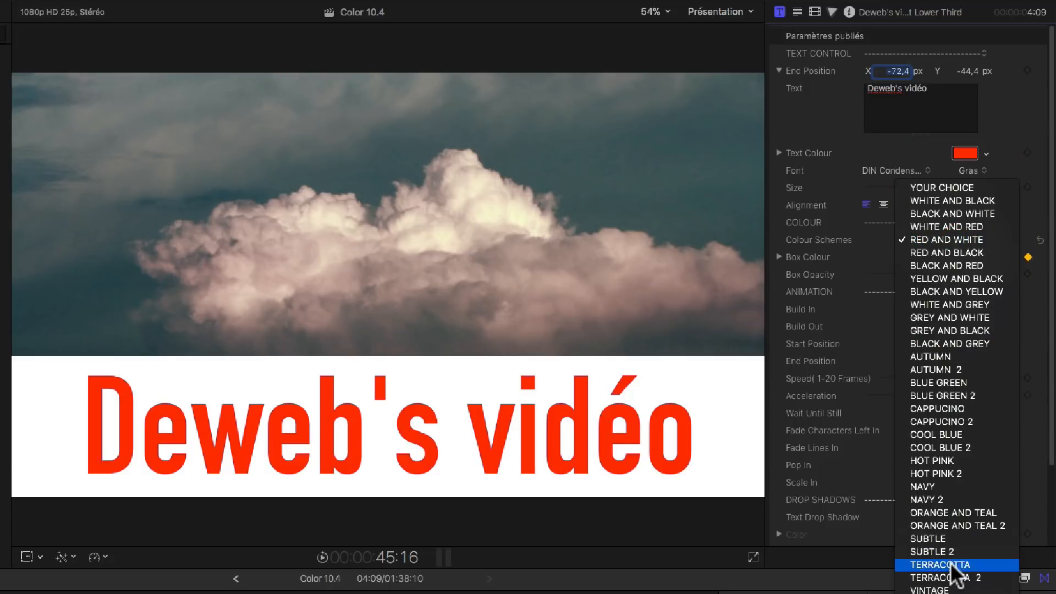
left_click(948, 577)
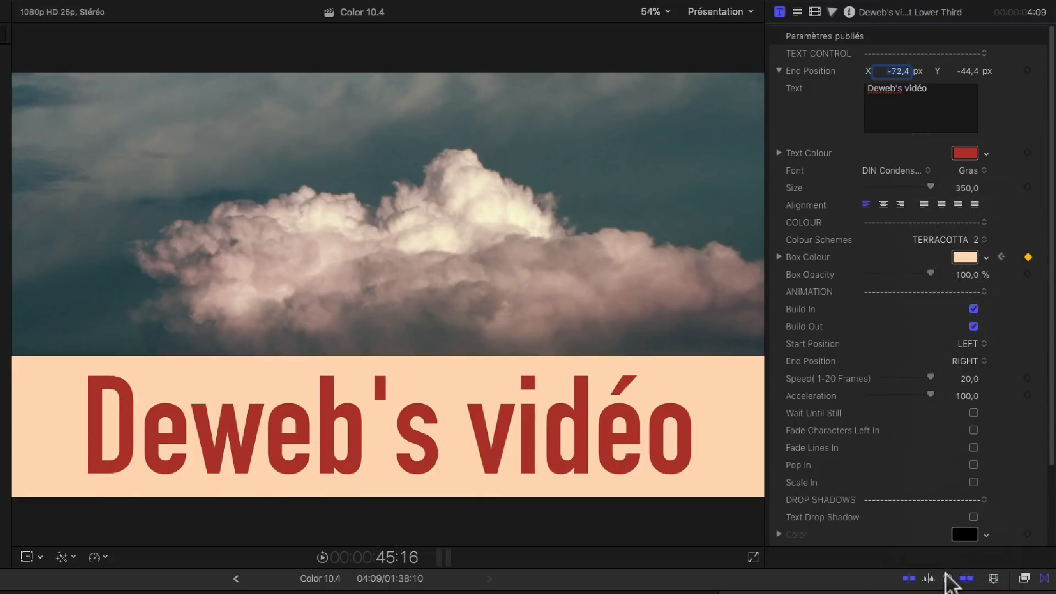
left_click(939, 241)
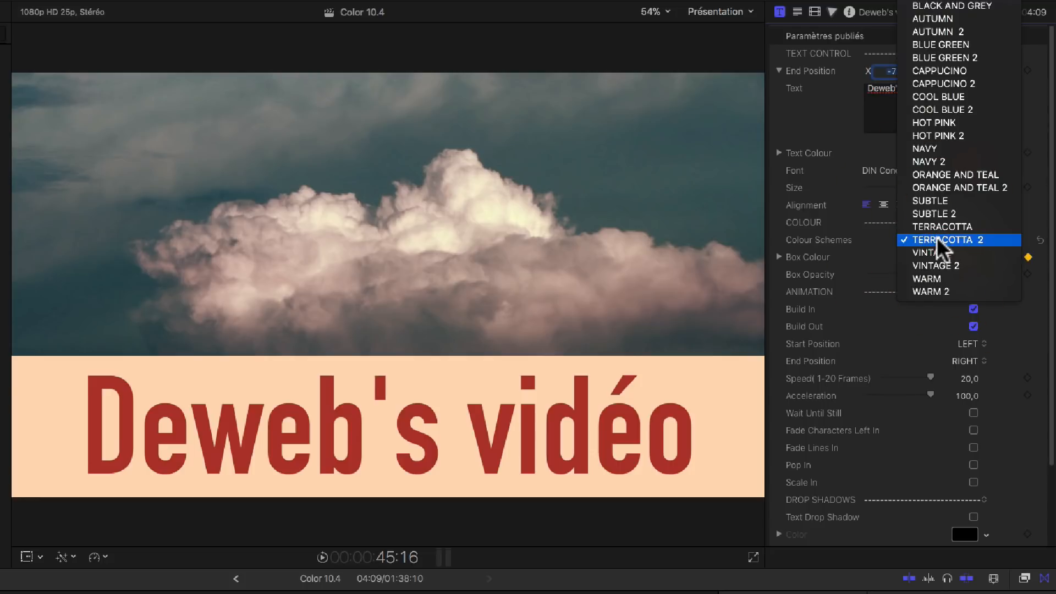
left_click(968, 83)
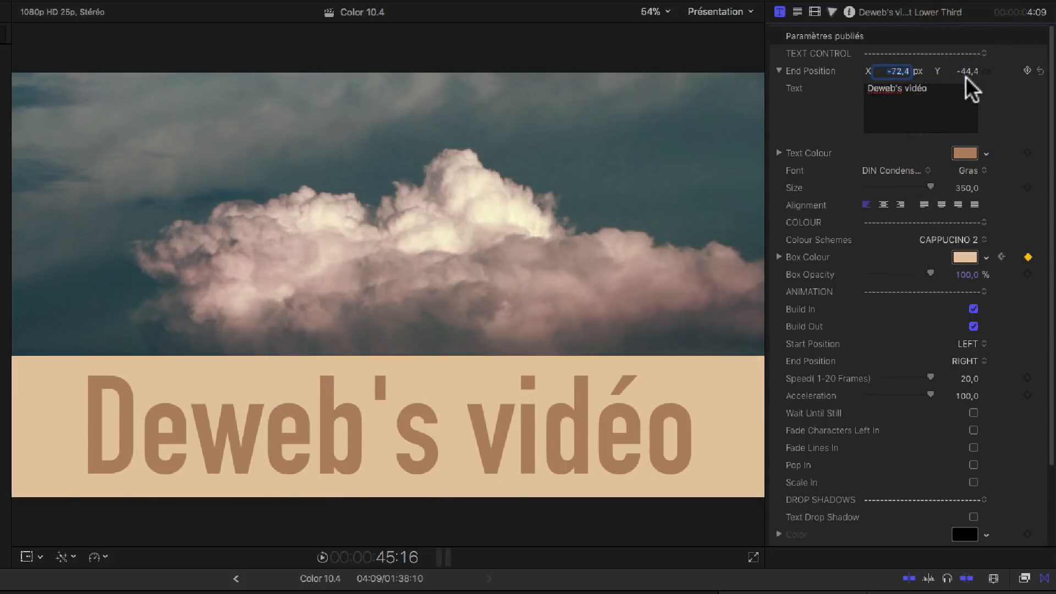
- Apply the CAPPUCINO colour scheme to the title and set its box opacity to 100 %
left_click(973, 241)
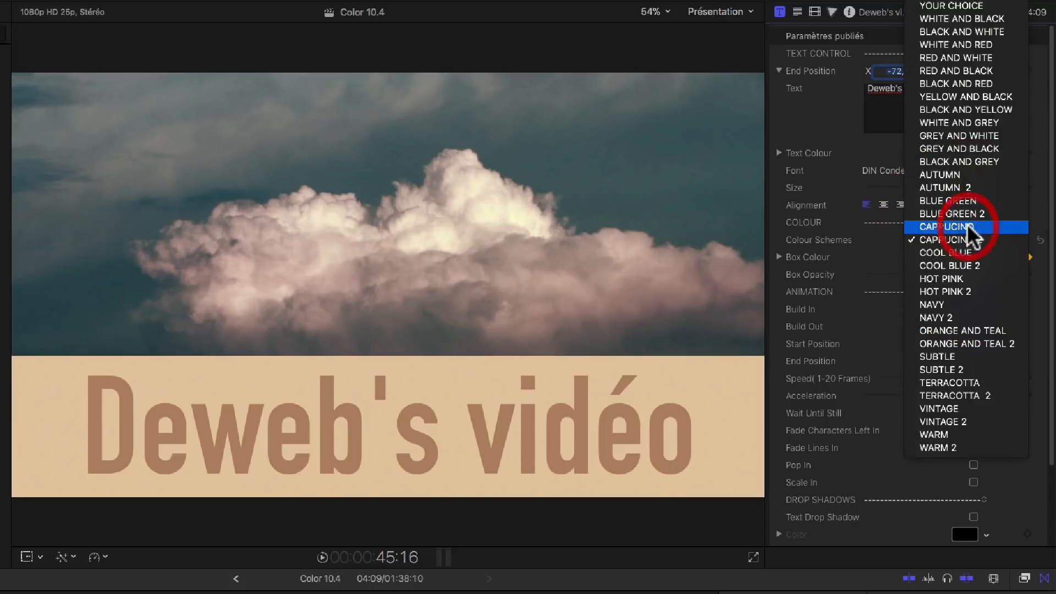
left_click(967, 226)
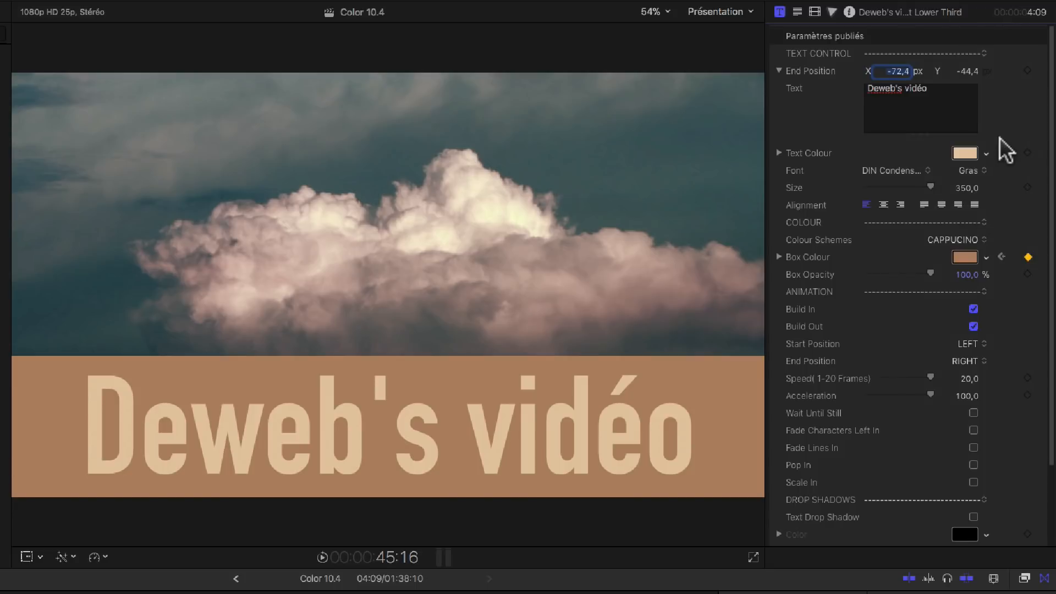
scroll(1026, 238, "down", 3)
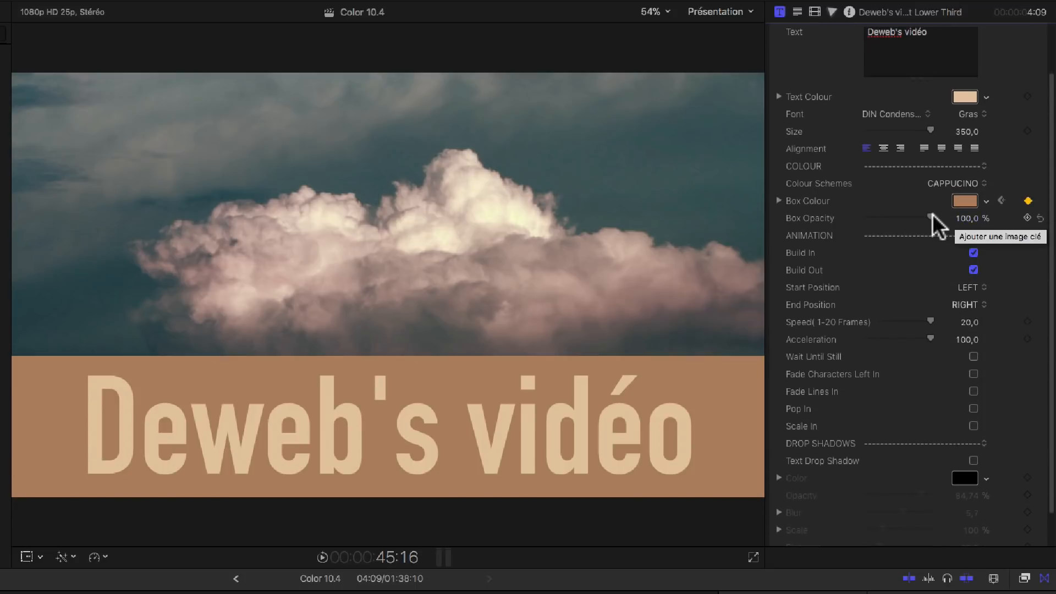
mouse_move(931, 218)
left_mouse_down()
mouse_move(867, 221)
mouse_move(881, 230)
mouse_move(943, 220)
left_mouse_up()
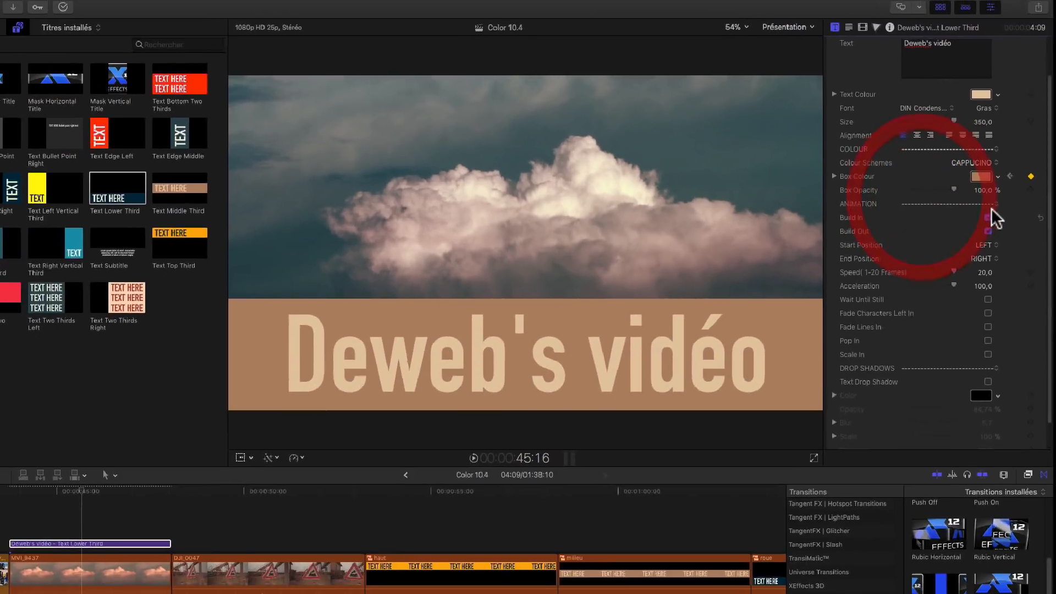
- Preview the title's entrance with Build In on and off, leaving Build In enabled
key("space")
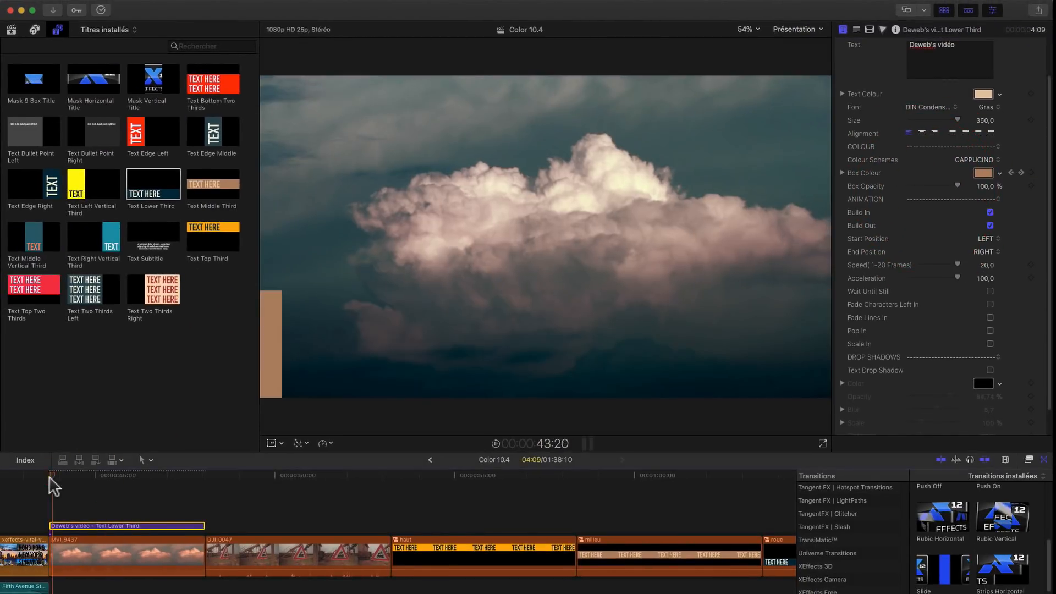
left_click(990, 212)
key("space")
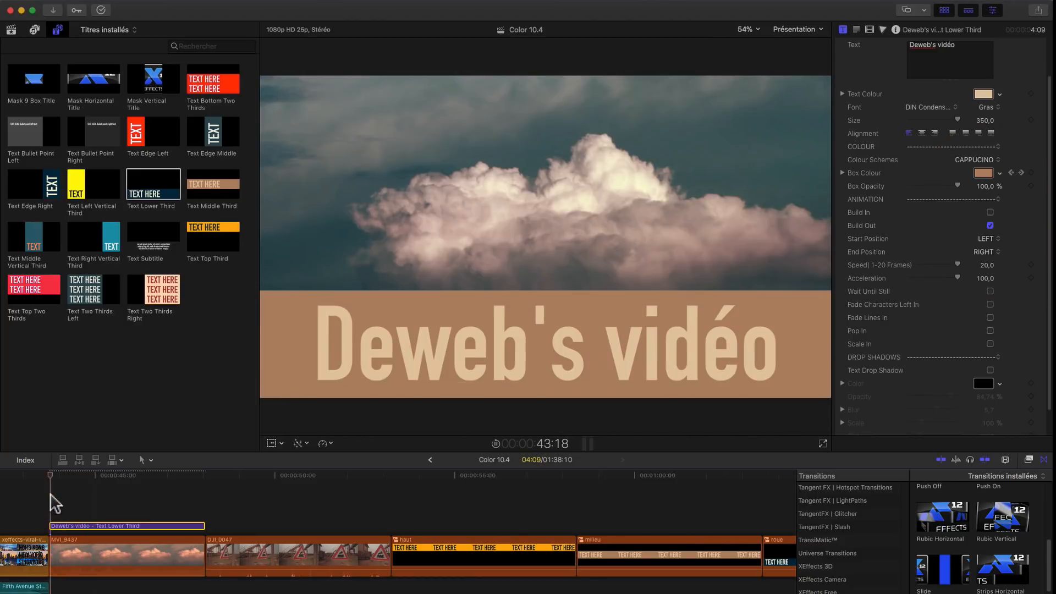
key("space")
left_click(990, 213)
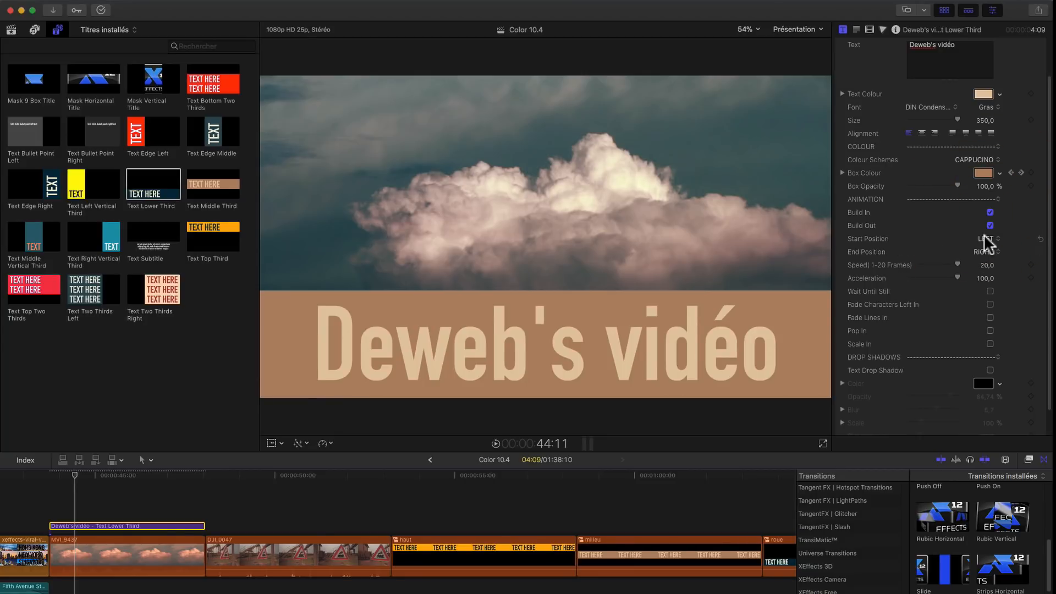
- Try RIGHT as the title animation's Start Position and settle on BOTTOM
left_click(56, 477)
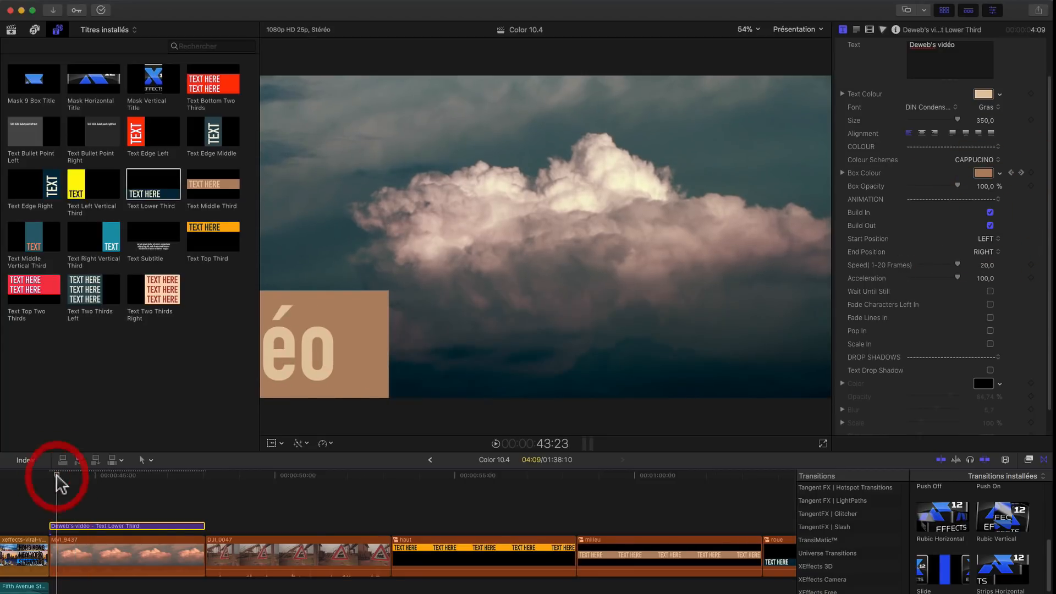
left_click(989, 240)
left_click(994, 252)
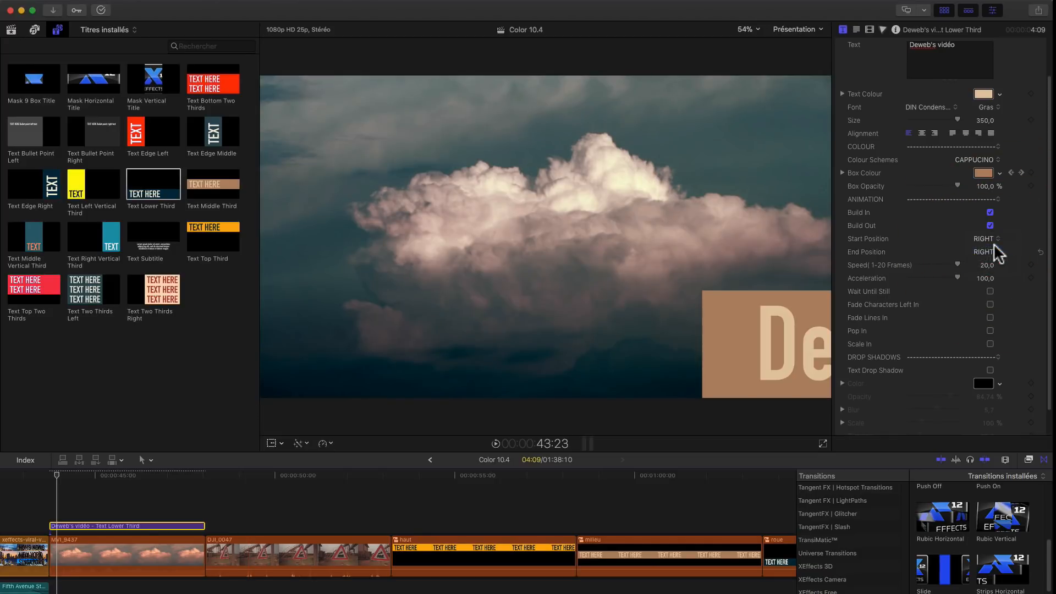
left_click(993, 252)
left_click(992, 248)
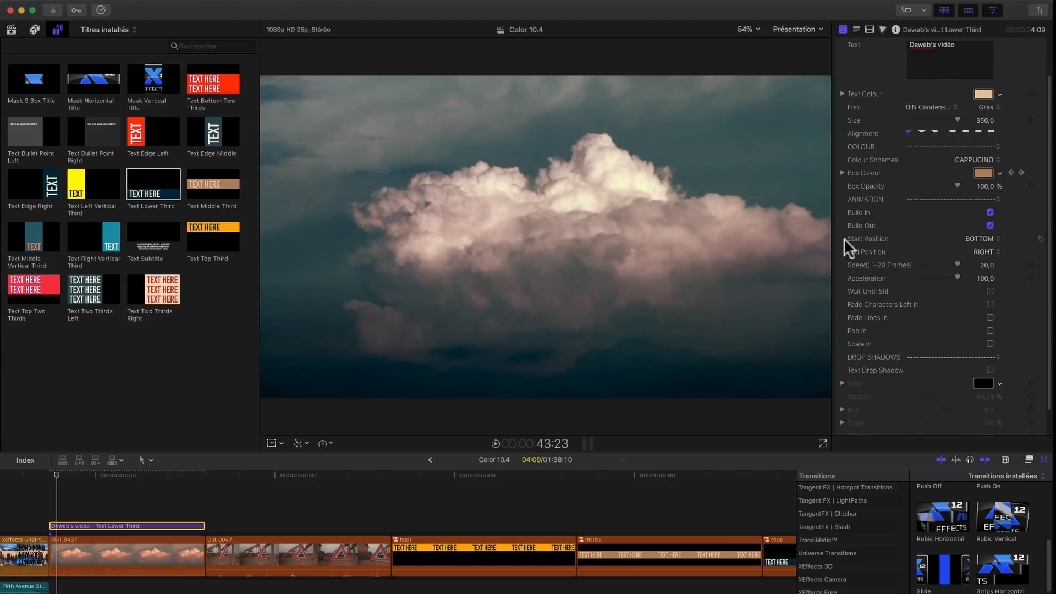
- Set the title animation's End Position to BOTTOM and play the title from its beginning
left_click(987, 252)
left_click(988, 271)
left_click(51, 474)
key("space")
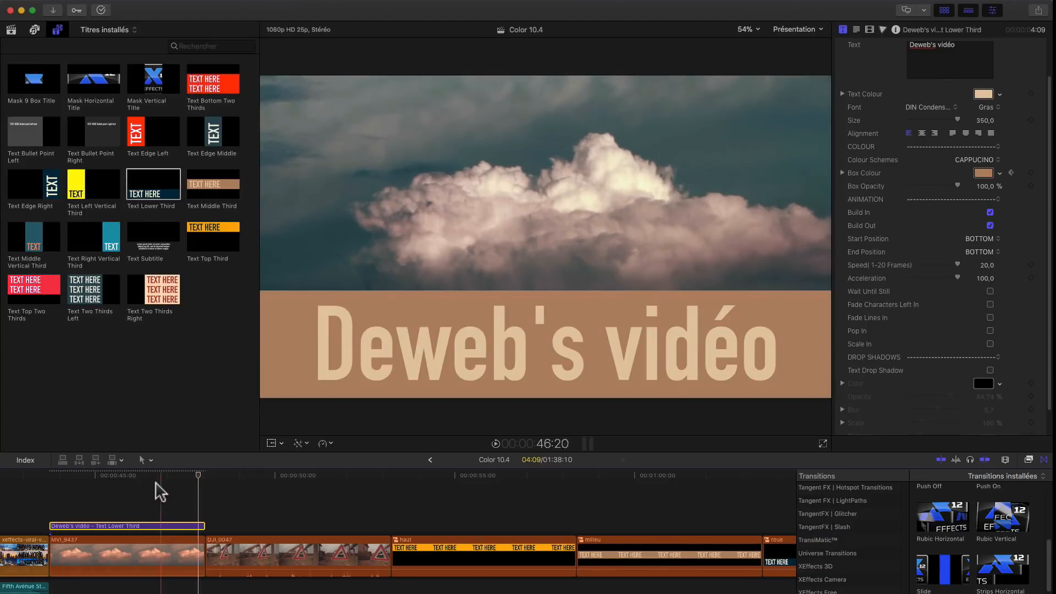
- Play the "Deweb's vidéo" title from its beginning to review its entrance from the bottom
left_click(131, 477)
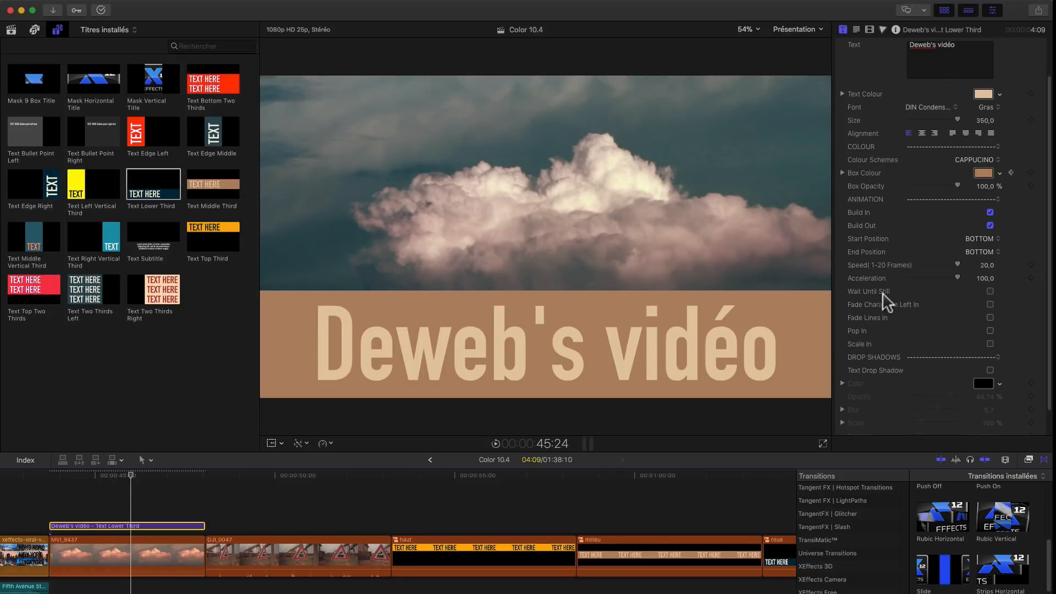
left_click(56, 480)
left_click(53, 480)
key("space")
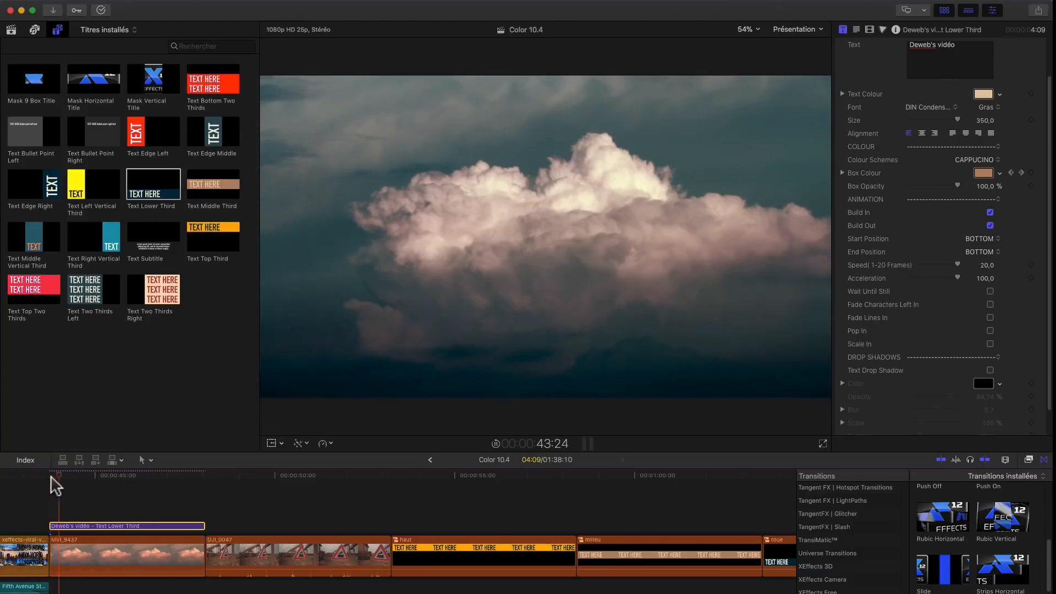
key("space")
- Enable Wait Until Still for the title and play its entrance from the beginning
left_click(989, 292)
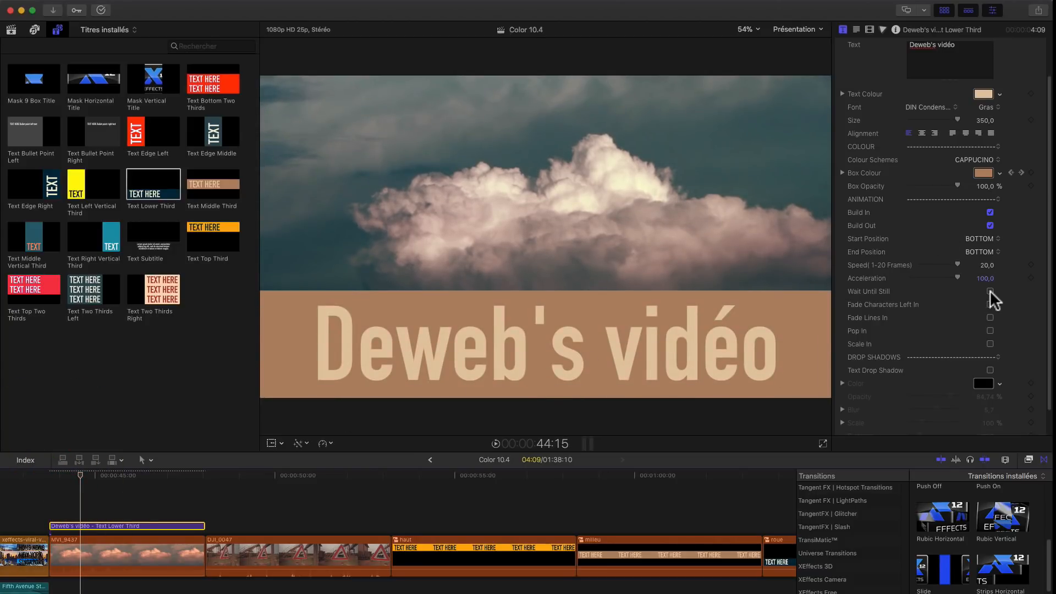
left_click(53, 484)
key("space")
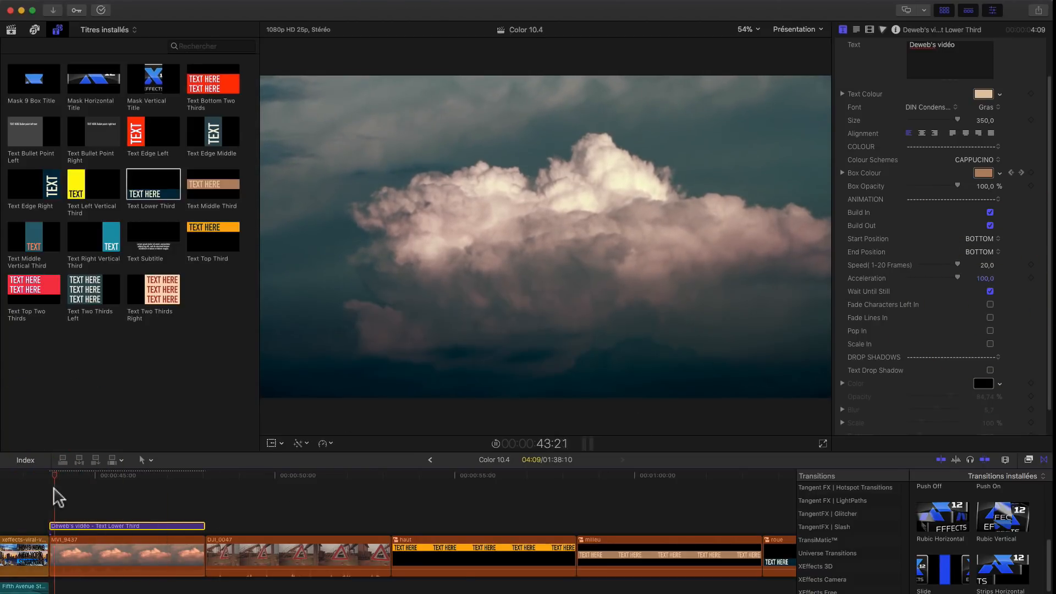
key("space")
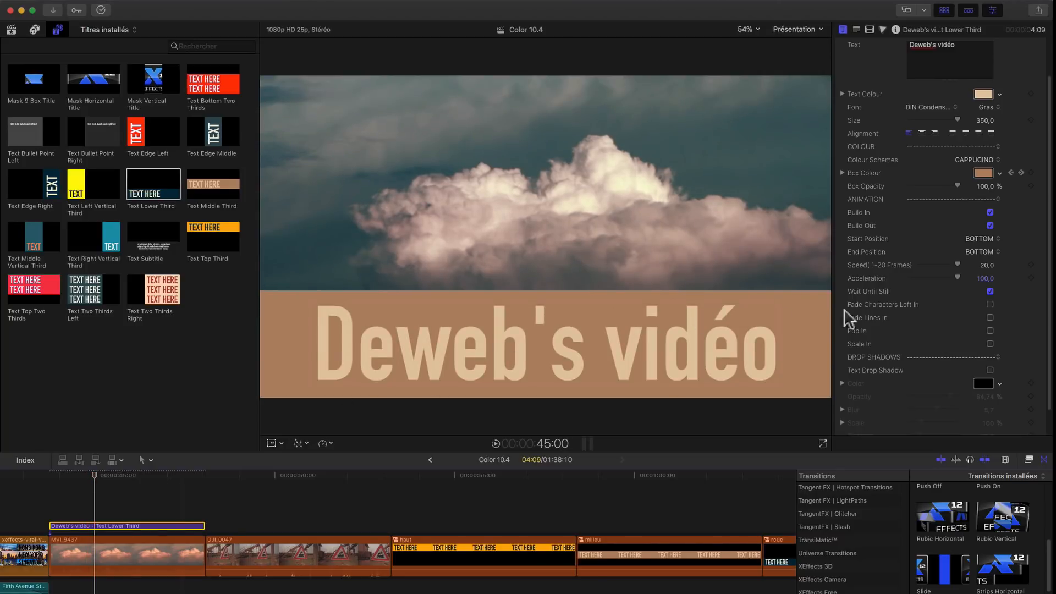
- Preview the title's entrance with Fade Characters Left In and with Pop In, then disable both along with Wait Until Still
left_click(990, 305)
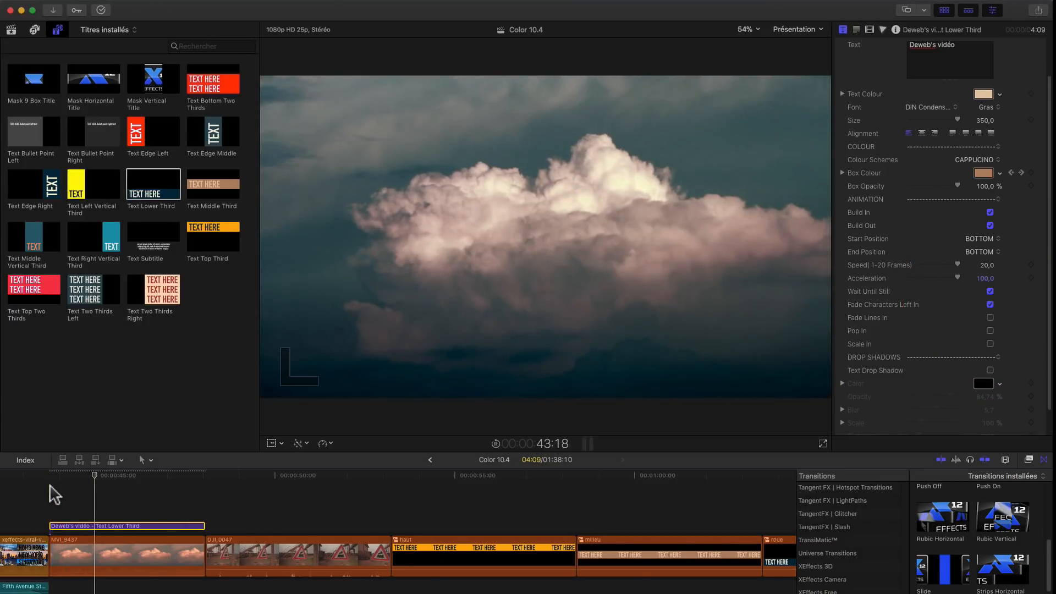
key("space")
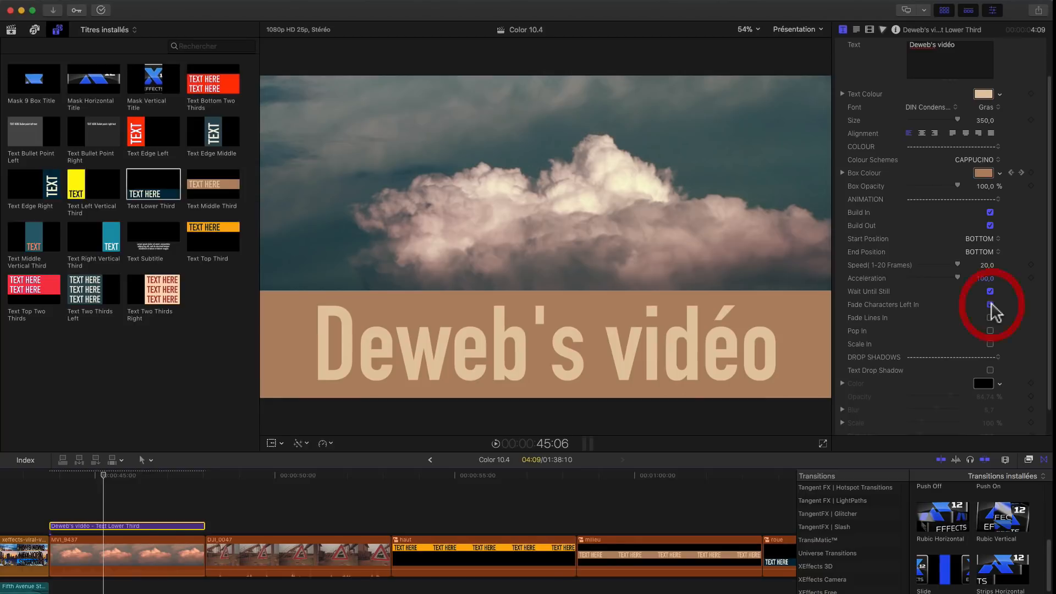
left_click(990, 331)
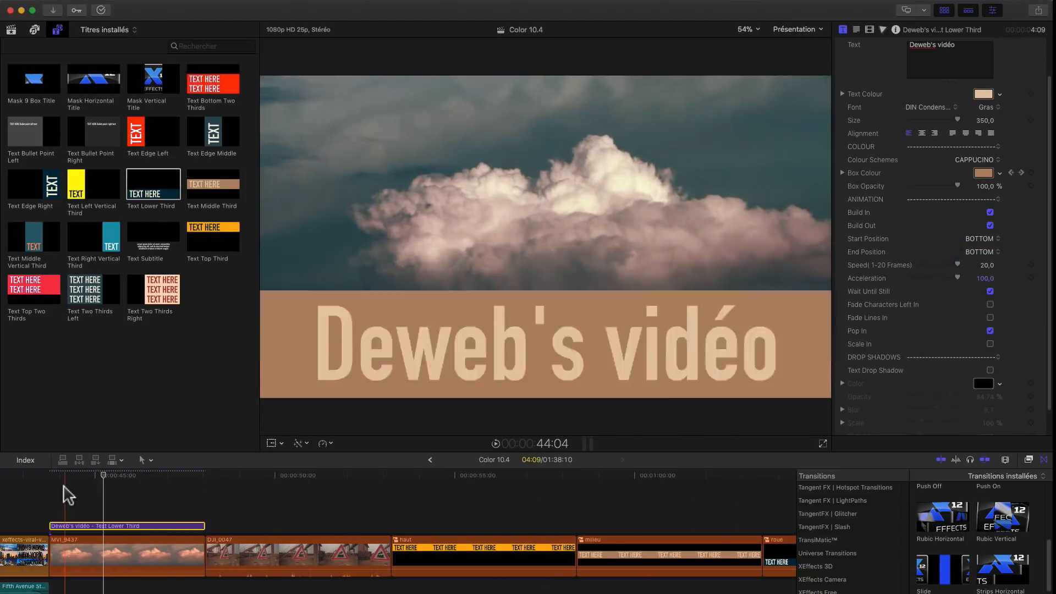
key("space")
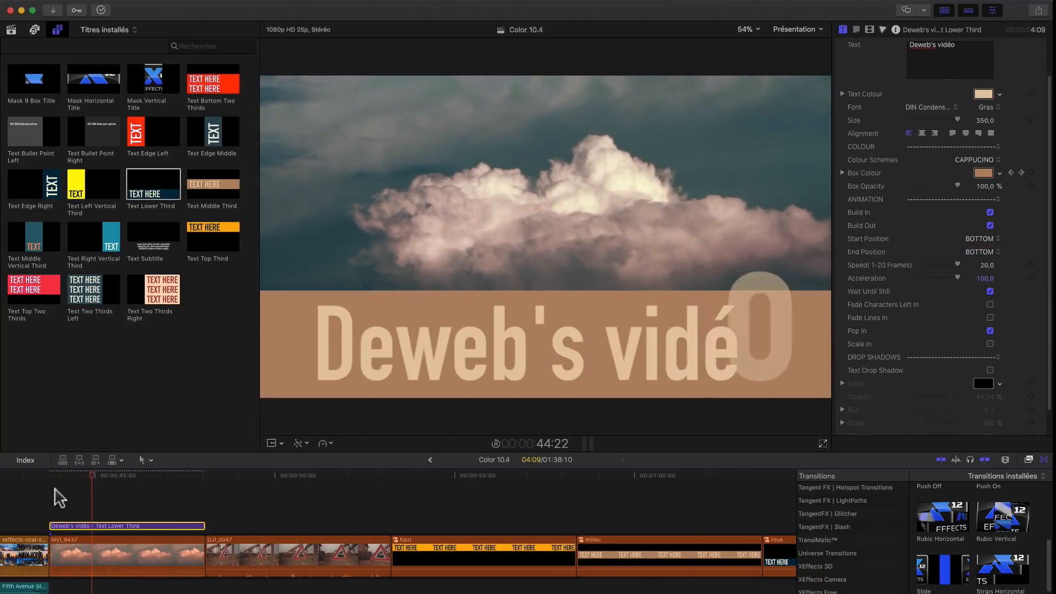
left_click(990, 331)
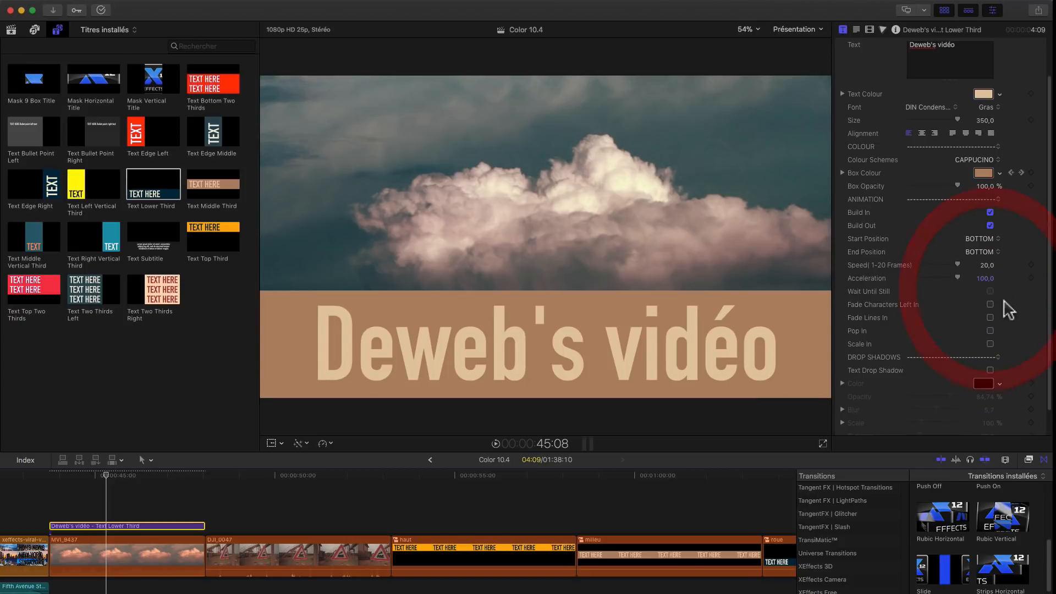
- Enable Text Drop Shadow on the title and play it through into the following clip
left_click(989, 370)
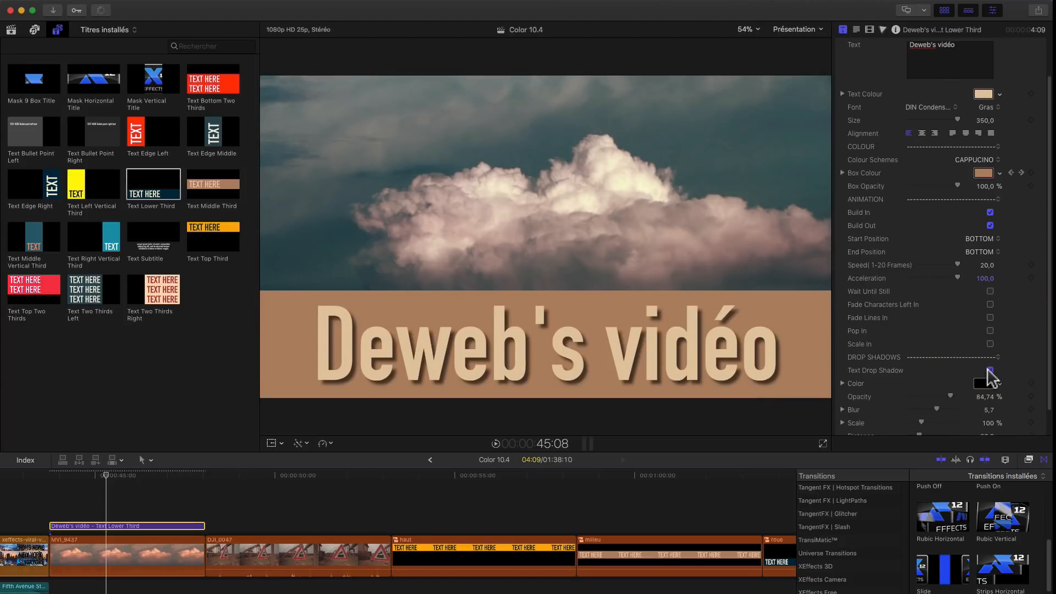
scroll(1015, 353, "down", 1)
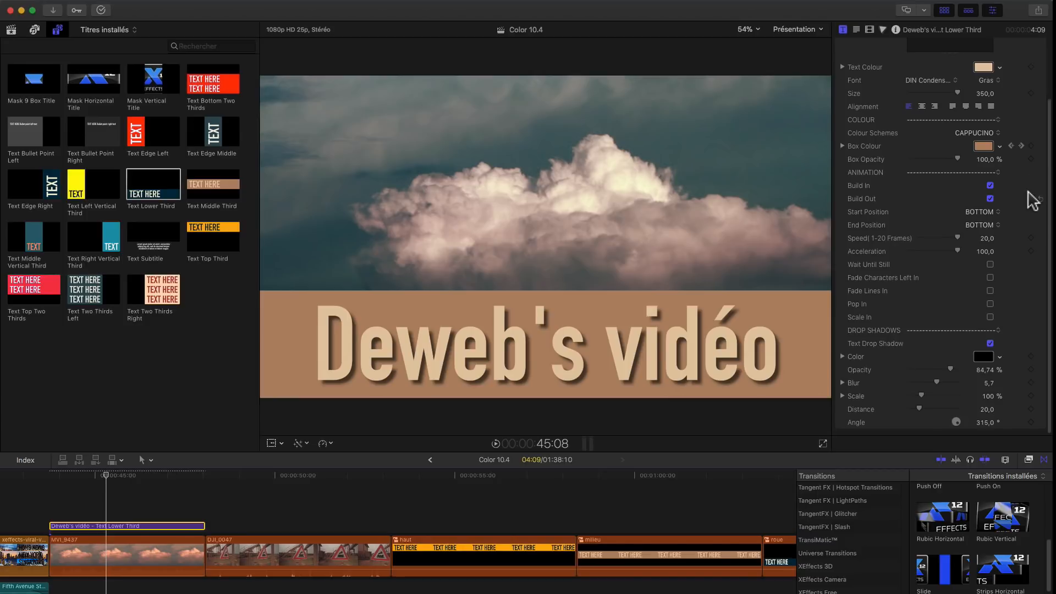
scroll(1032, 200, "up", 3)
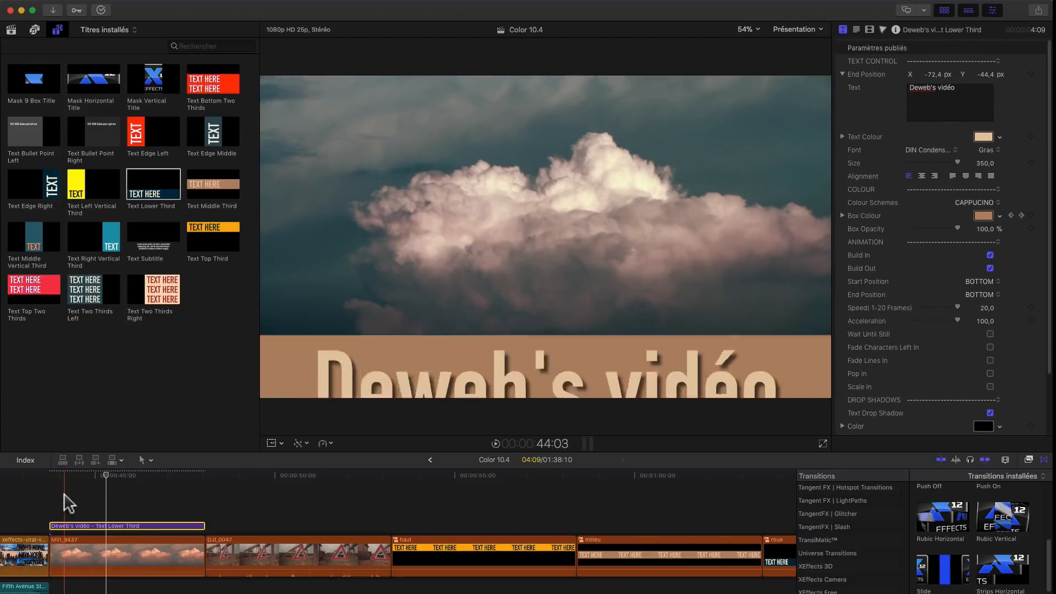
key("space")
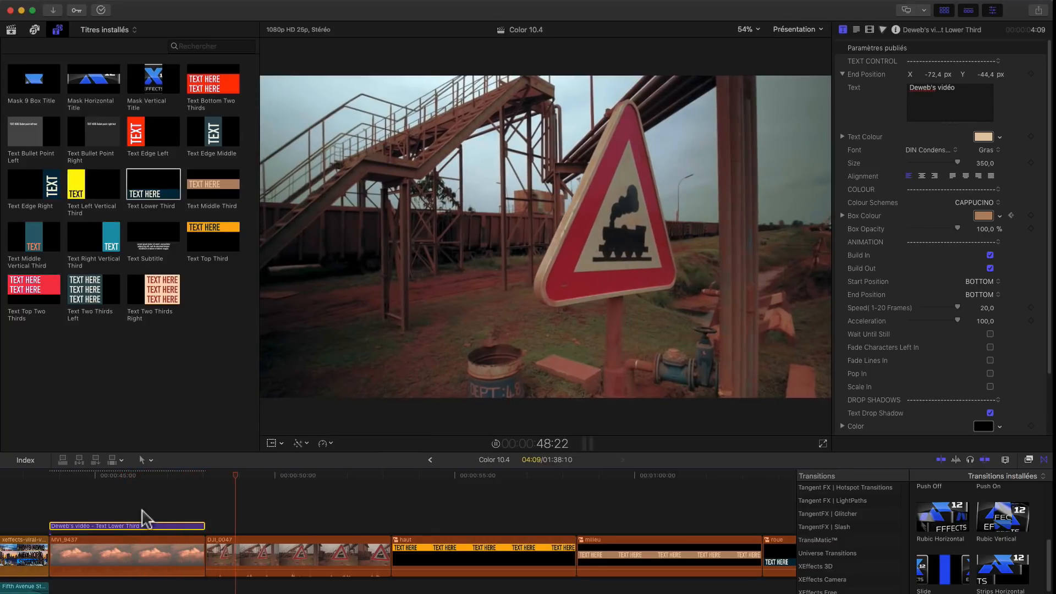
key("space")
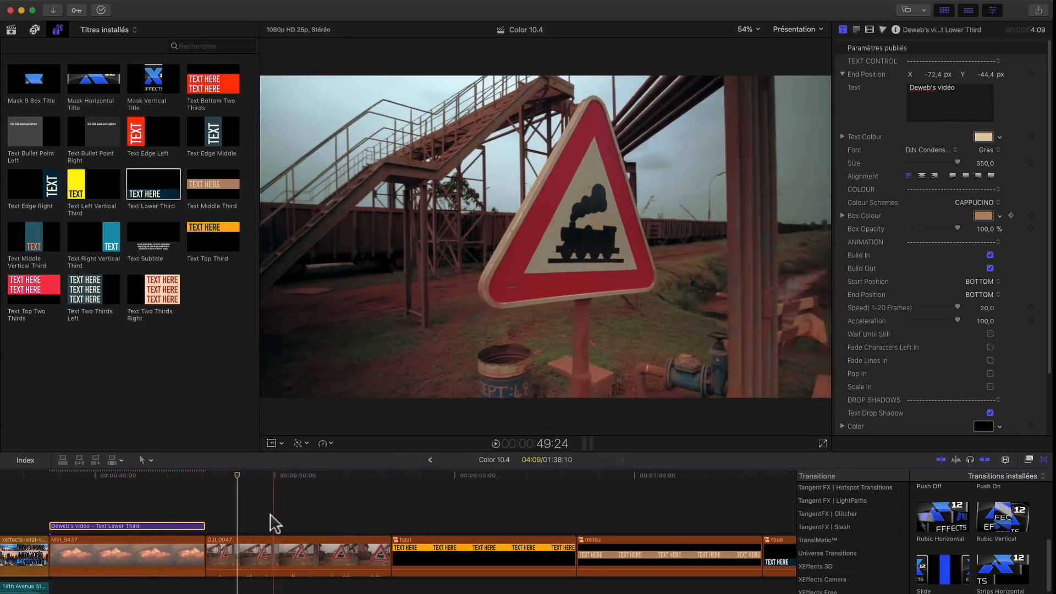
- Add the Mask Horizontal Title over the DJI_0047 clip
left_click(284, 554)
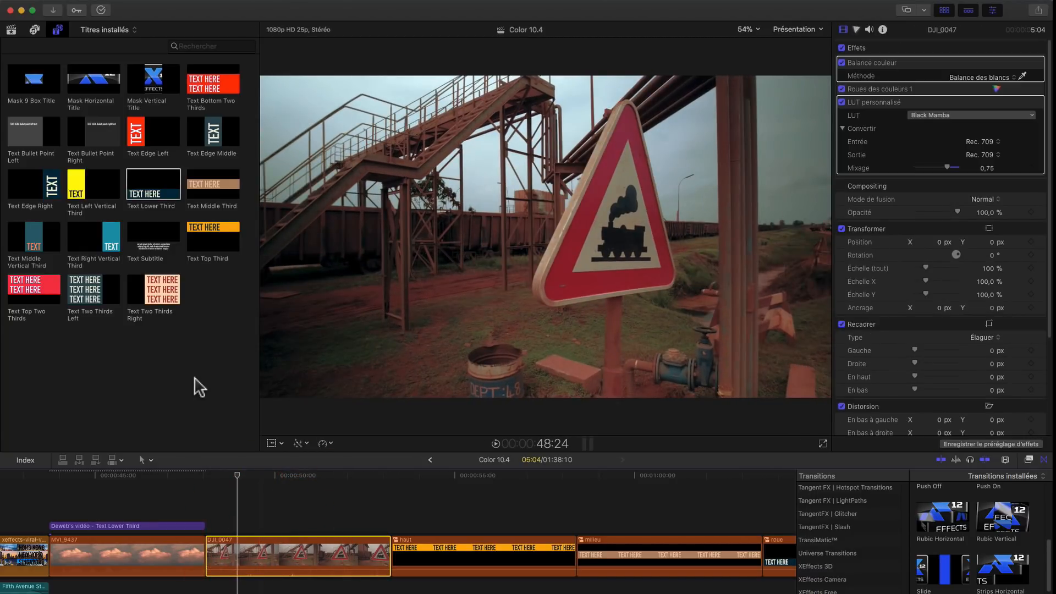
left_click(93, 85)
left_click(278, 558)
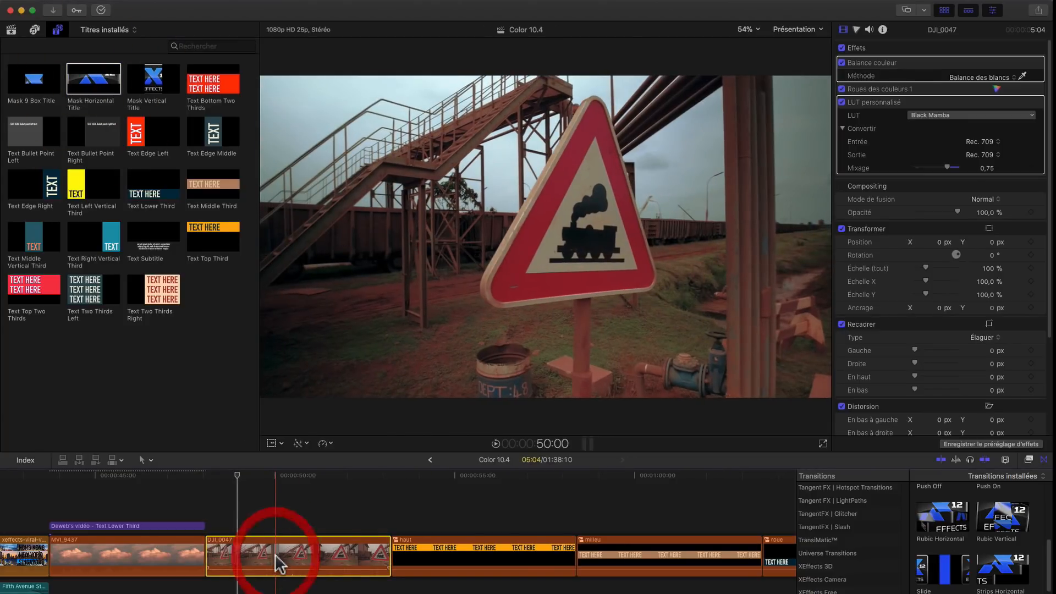
double_click(83, 75)
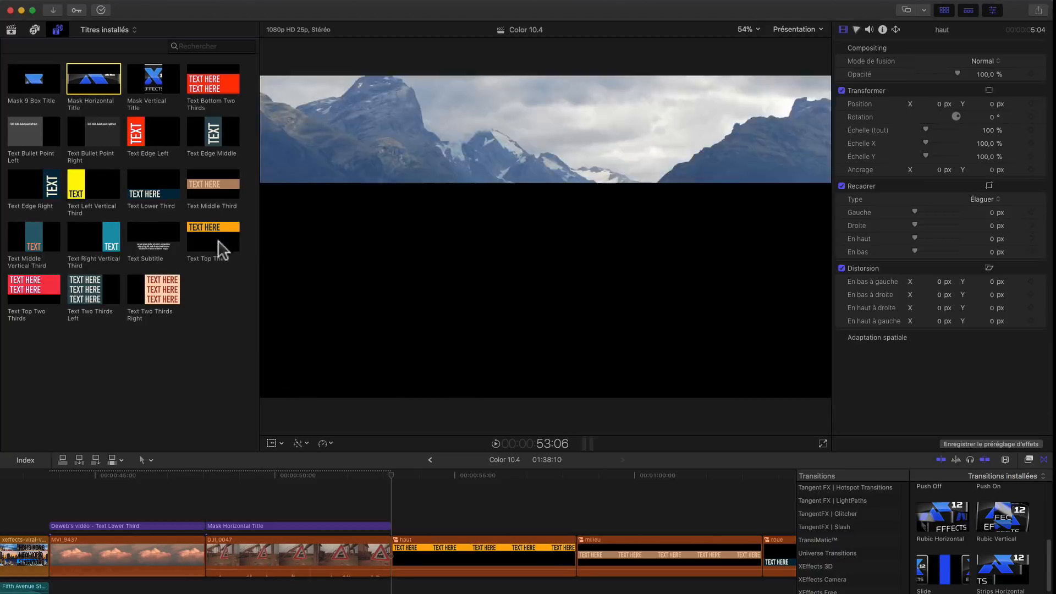
- Set the Mask Selection of the Mask Horizontal Title to Bottom
left_click(294, 474)
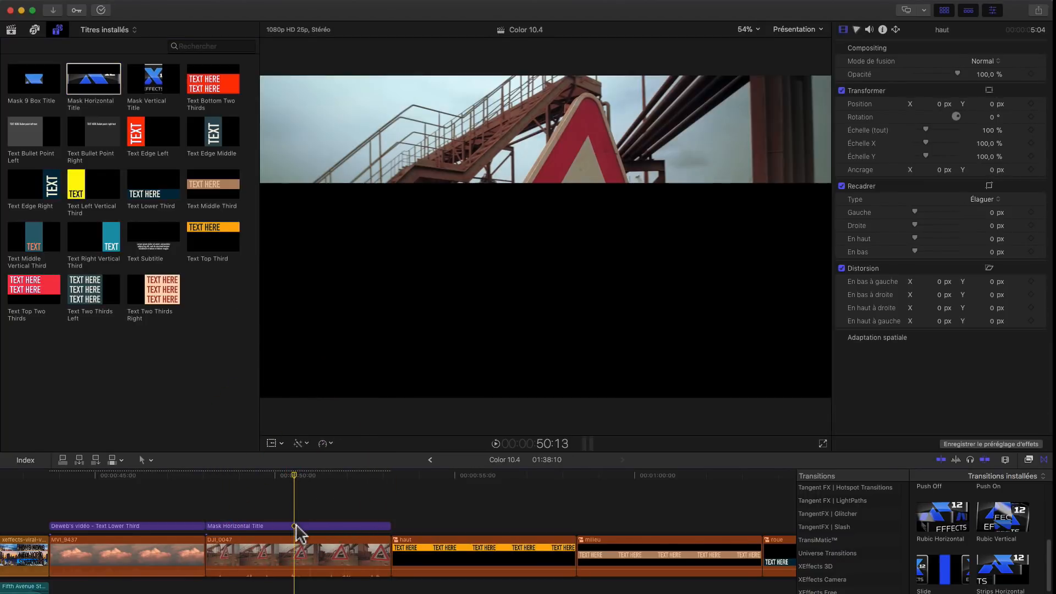
left_click(296, 526)
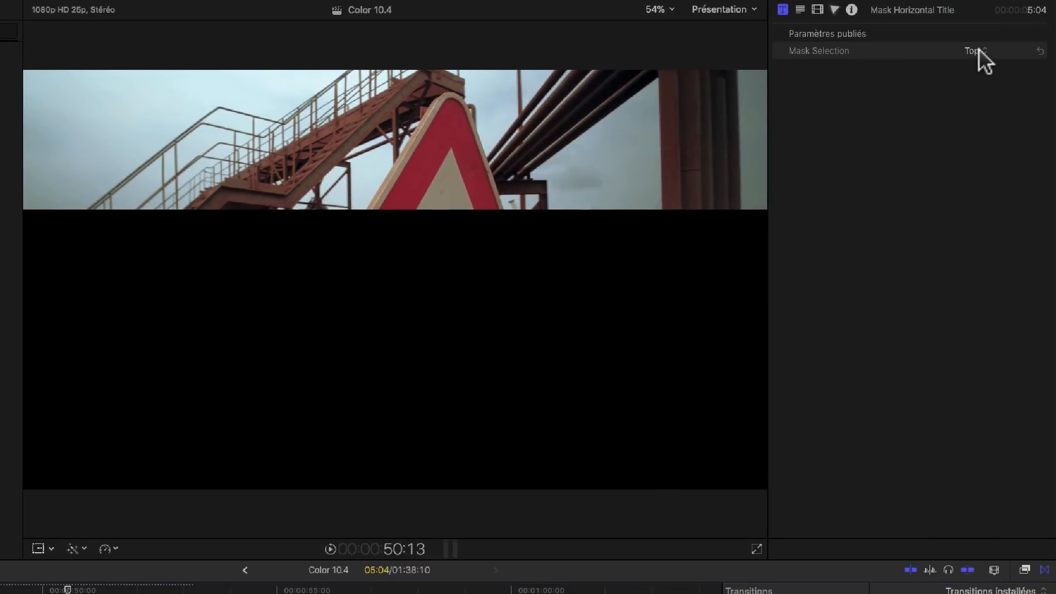
left_click(979, 50)
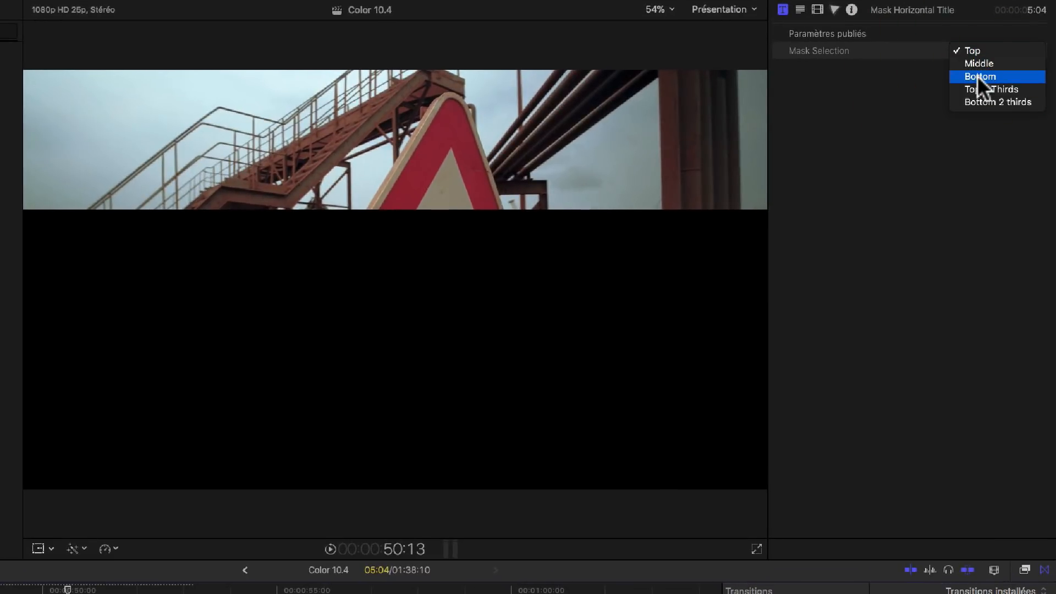
left_click(978, 75)
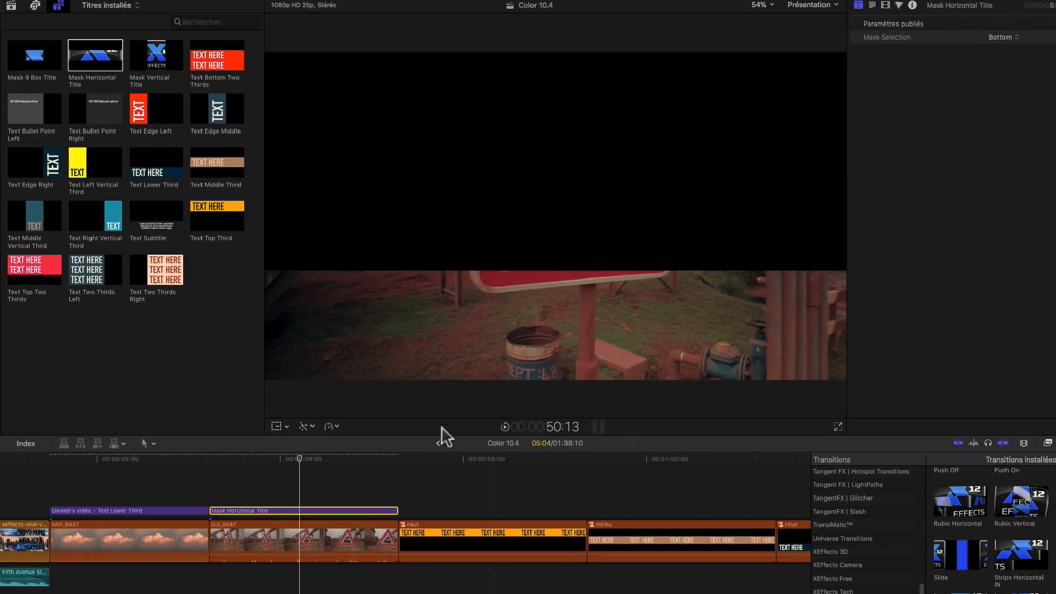
- Move the DJI_0047 clip down to about Y -305 px with Transform and play it from its start
left_click(306, 545)
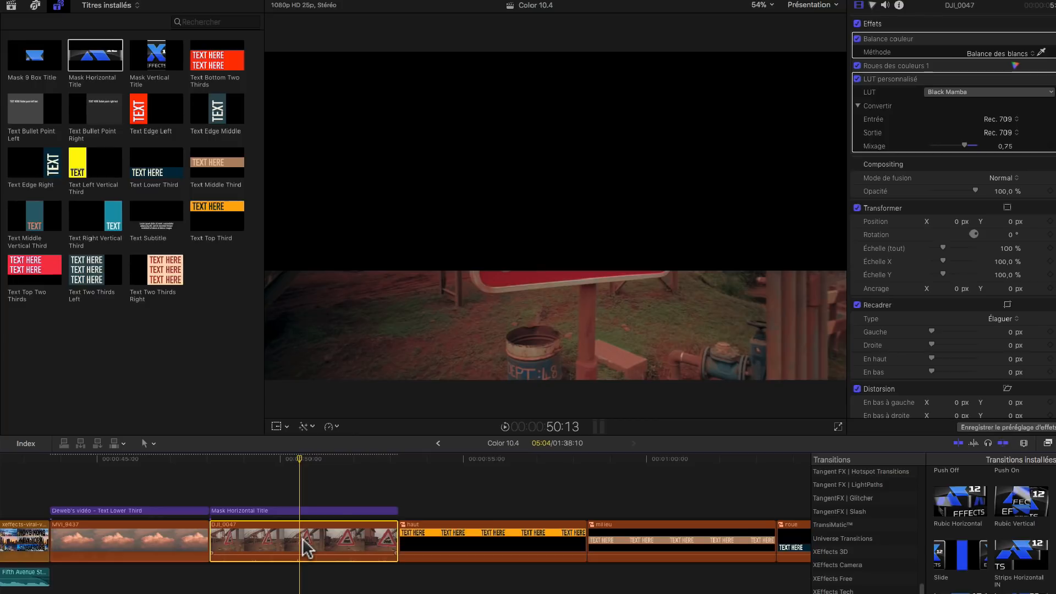
left_click(276, 427)
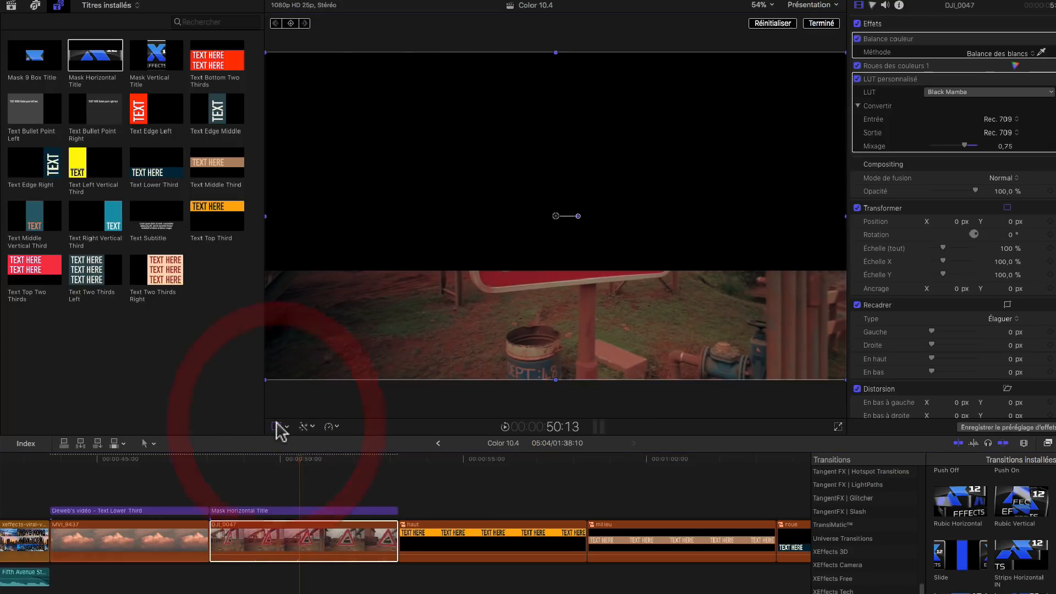
left_click_drag(551, 217, 556, 308)
left_click(218, 458)
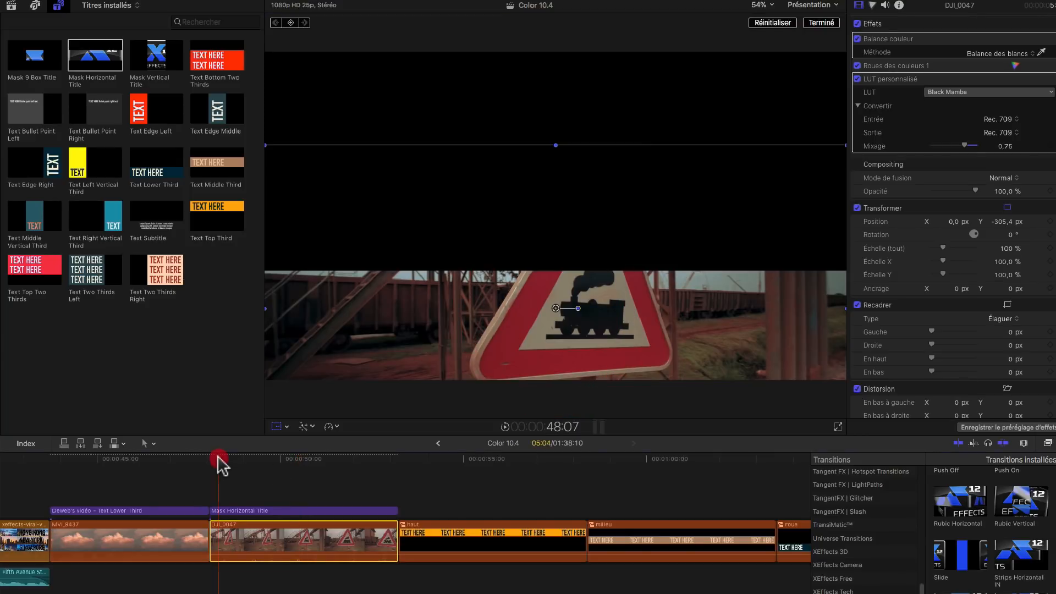
left_click_drag(218, 458, 212, 460)
key("space")
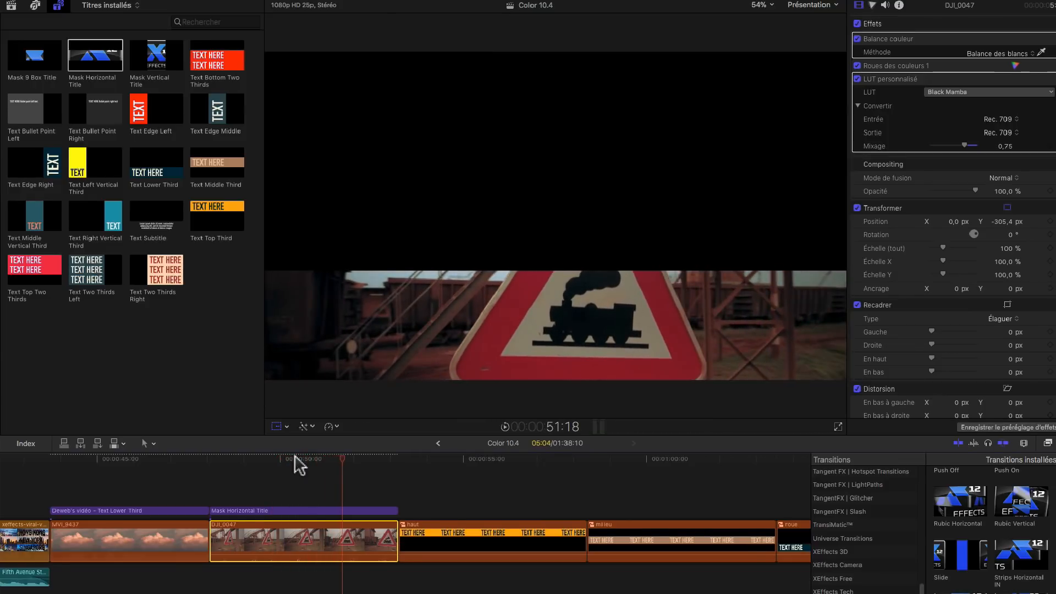
- Add a Text Lower Third title over the masked DJI_0047 clip
left_click(265, 536)
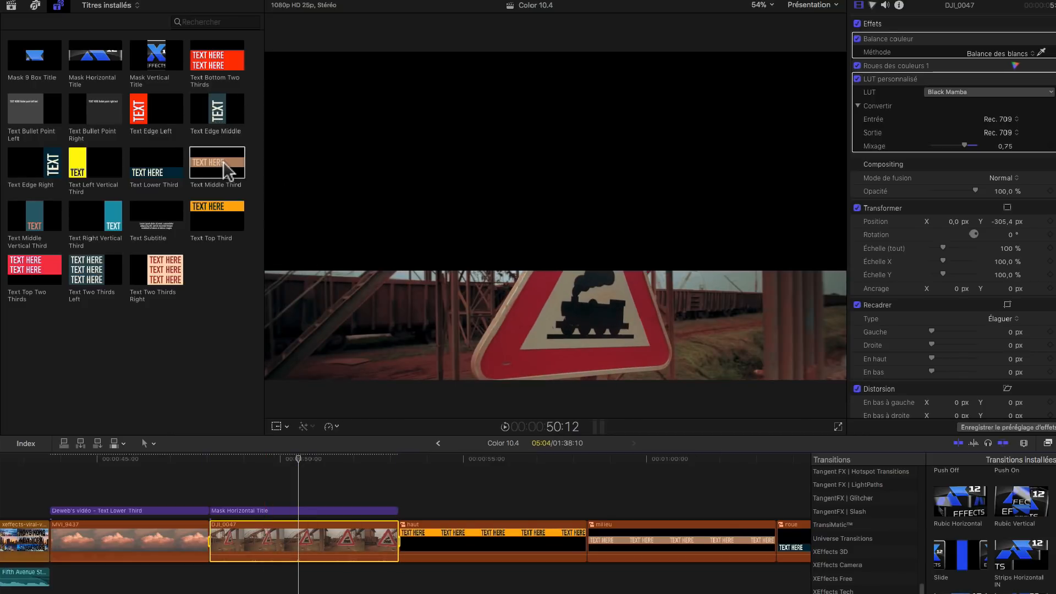
left_click(154, 165)
key("q")
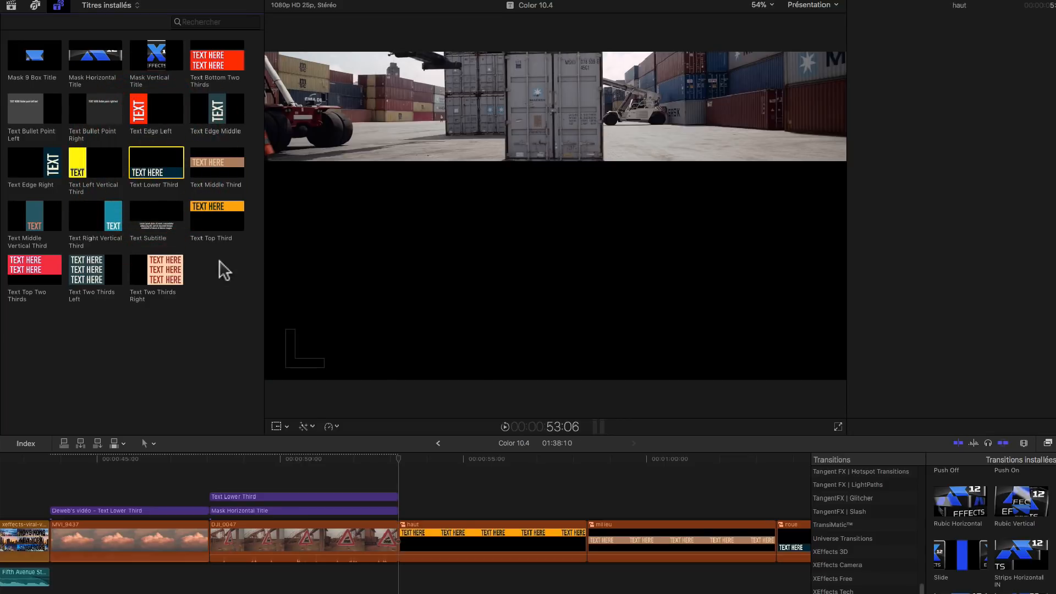
- Try ORANGE AND TEAL 2 on the new lower third, lower its Box Opacity to 9.13 %, and settle on the ORANGE AND TEAL scheme
left_click(292, 456)
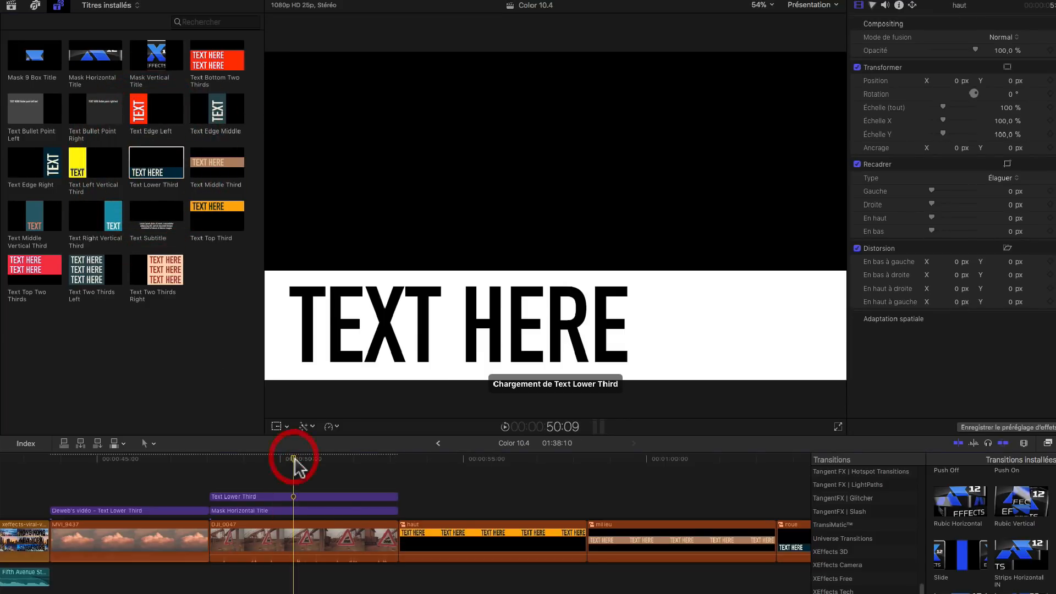
left_click(298, 498)
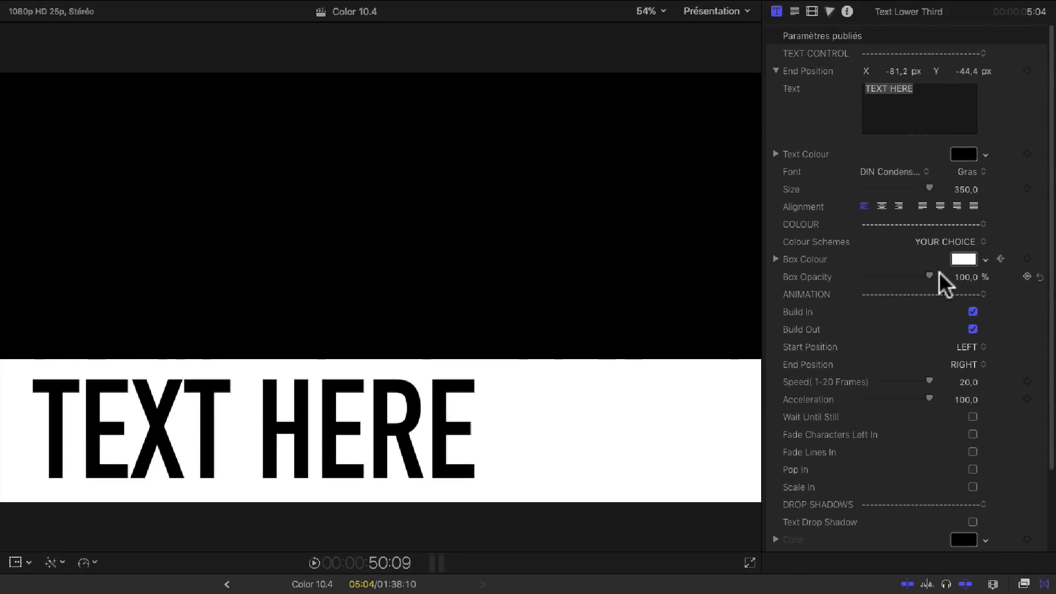
left_click(973, 243)
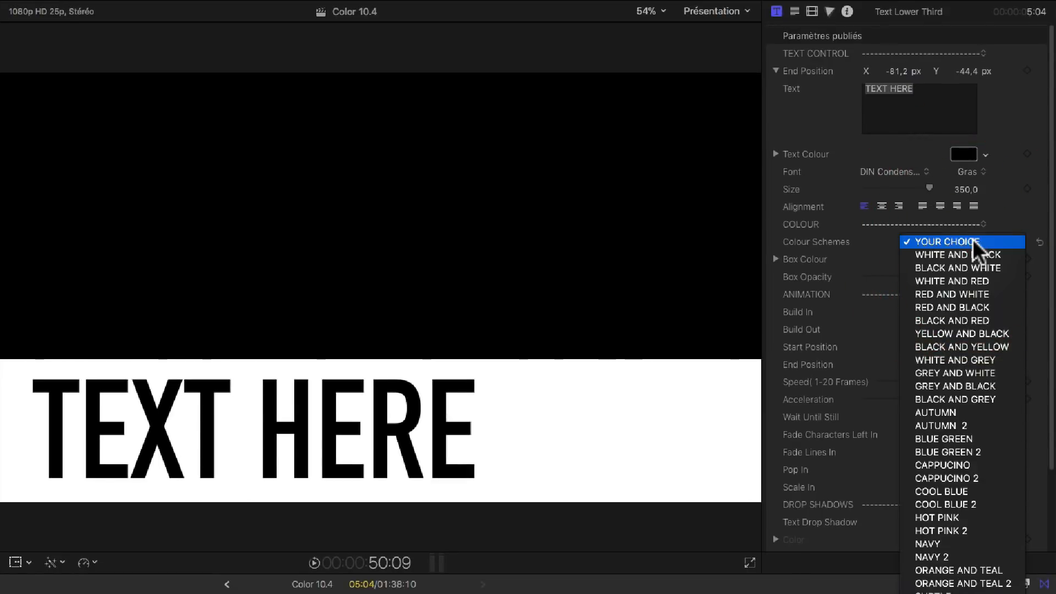
left_click(993, 583)
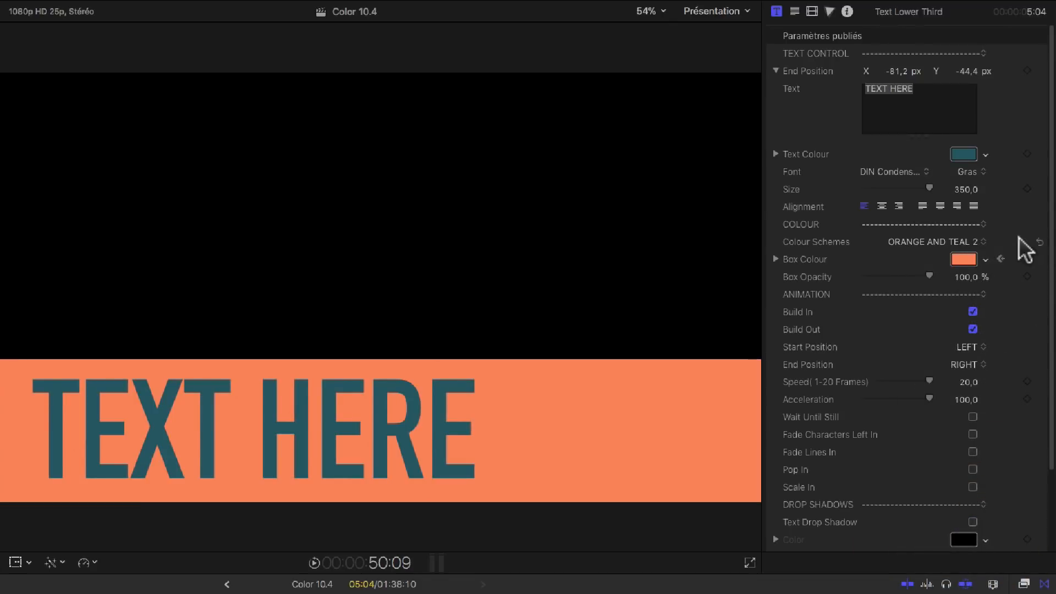
left_click_drag(927, 272, 872, 284)
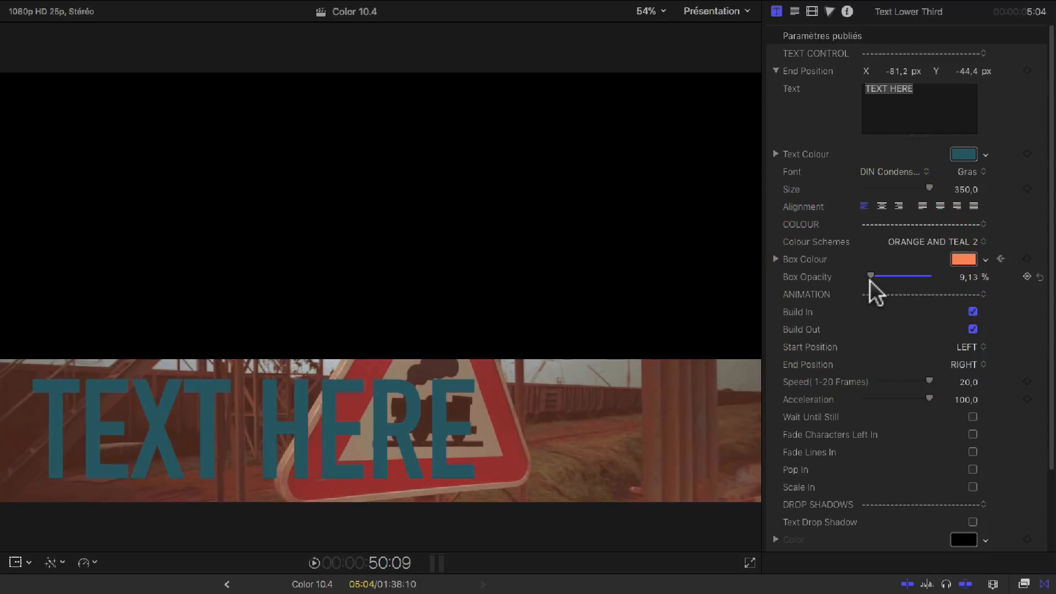
left_click(985, 245)
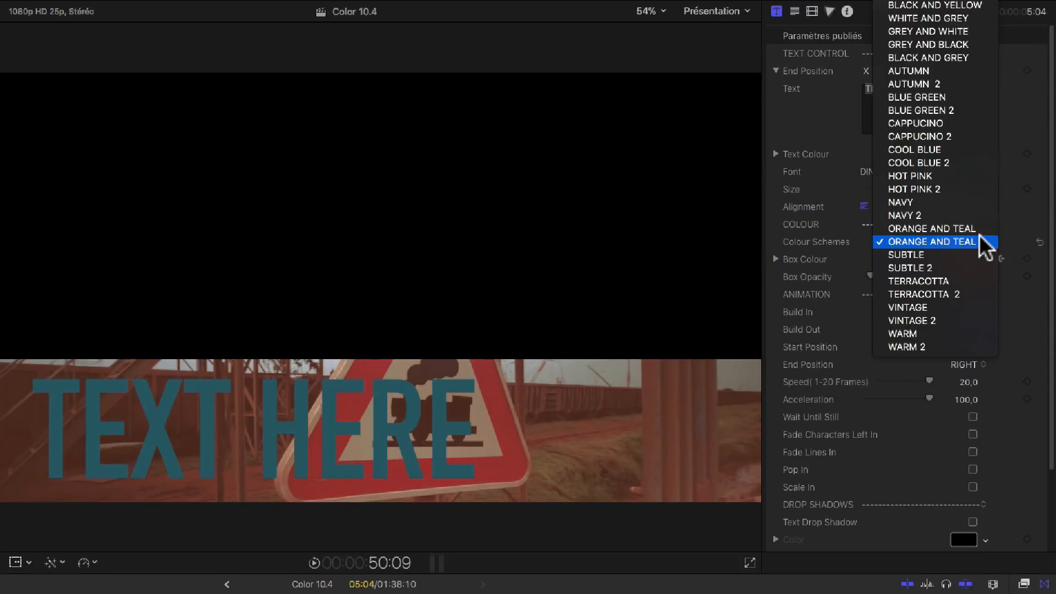
left_click(979, 231)
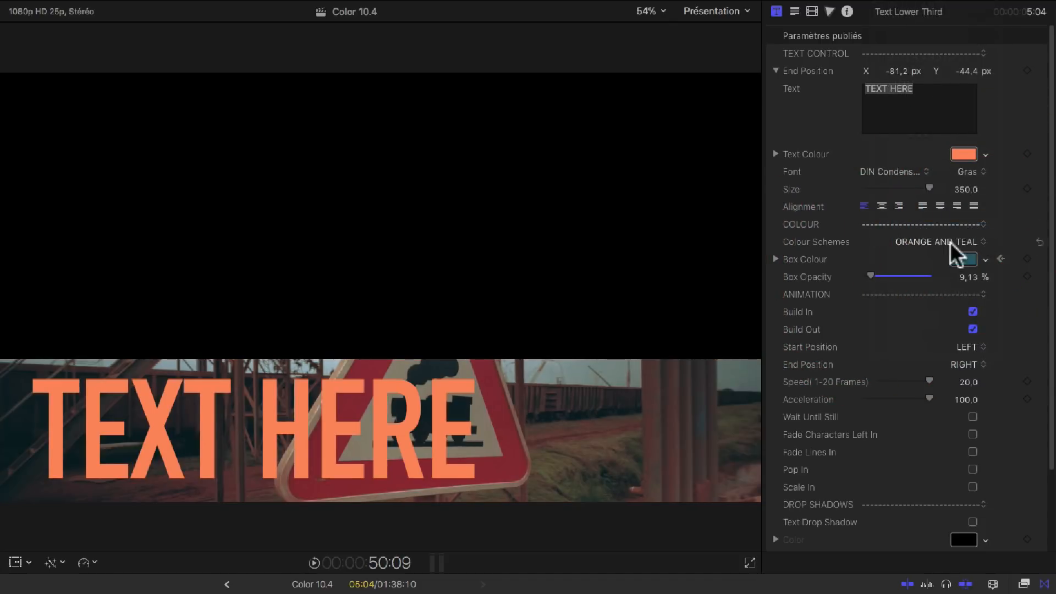
- Raise the Text Lower Third's Box Opacity to 27.35 % and play the title over the DJI_0047 clip
left_click_drag(871, 275, 883, 271)
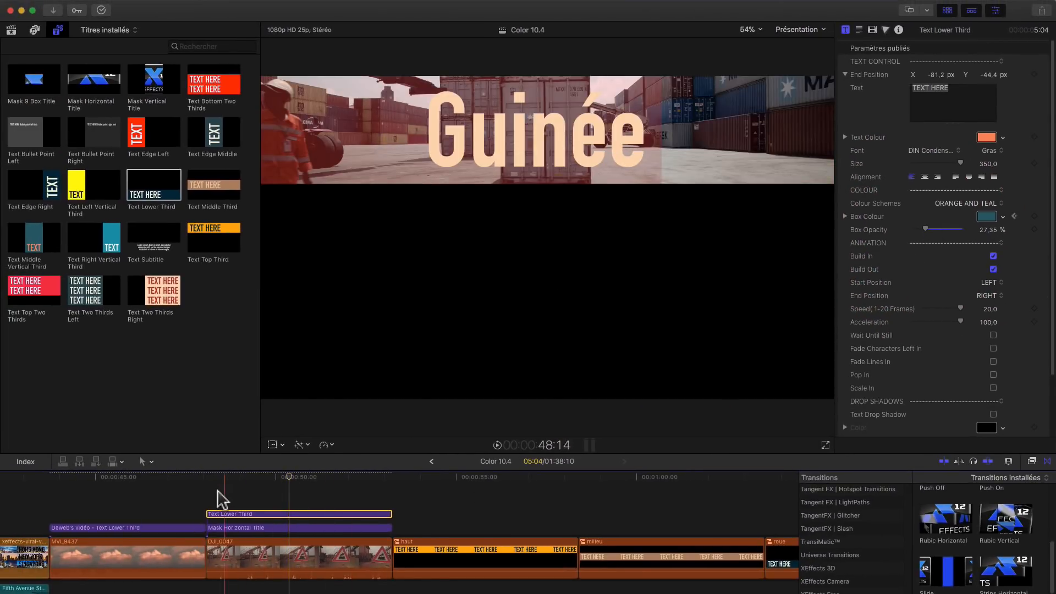
key("space")
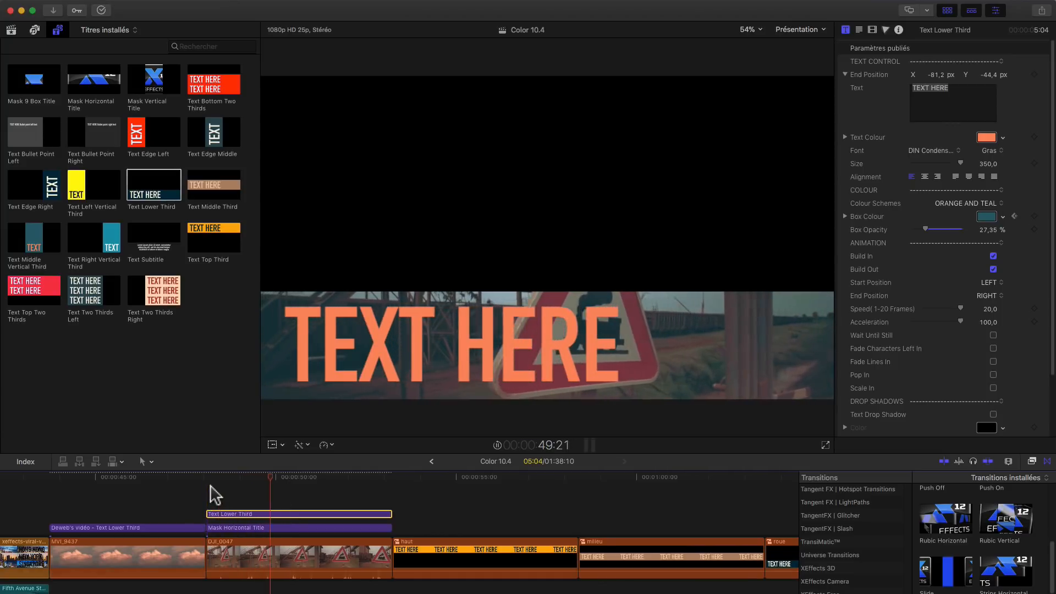
key("space")
- Combine the DJI_0047 clip, its Mask Horizontal Title and the Text Lower Third into a compound clip named bas
left_click(282, 550)
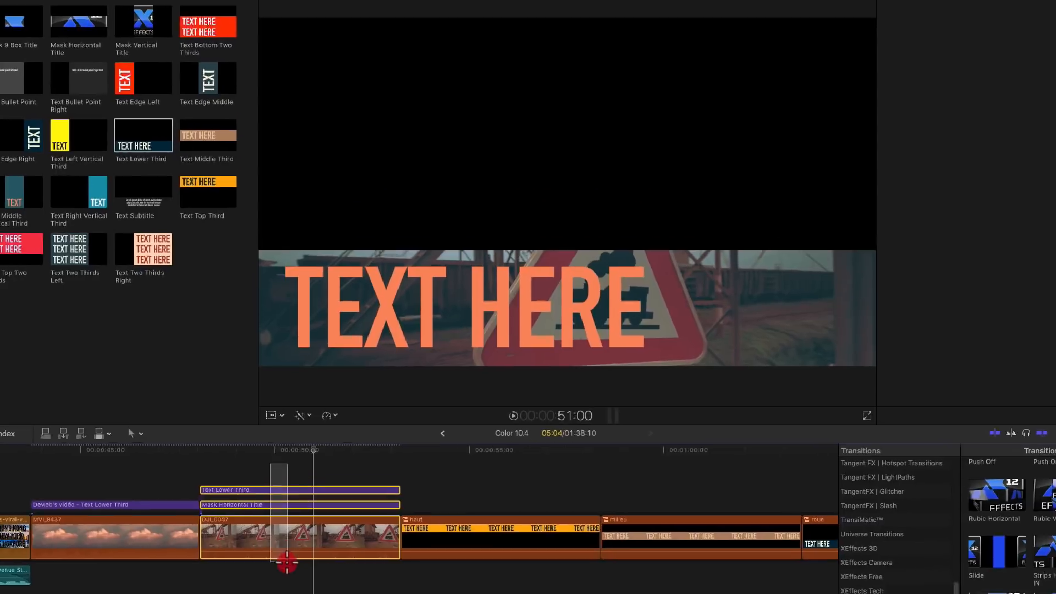
right_click(283, 546)
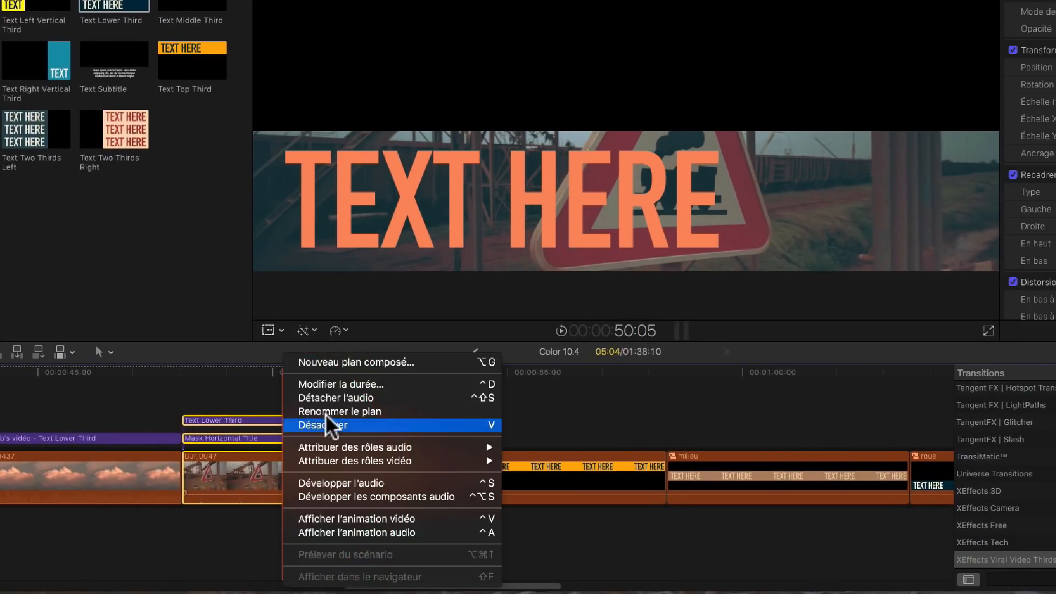
left_click(352, 364)
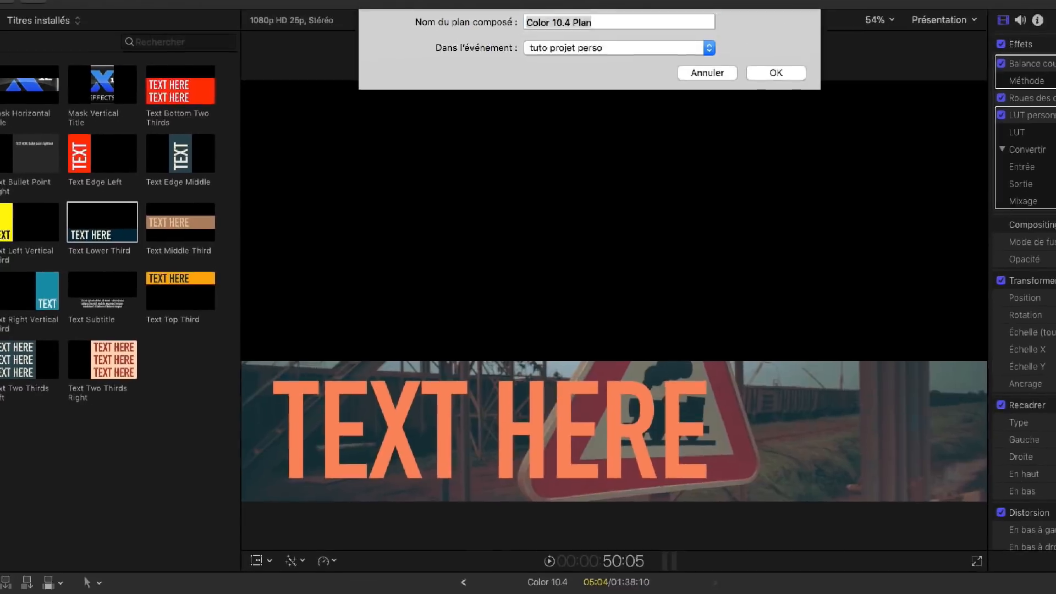
type("tuto")
key("Return")
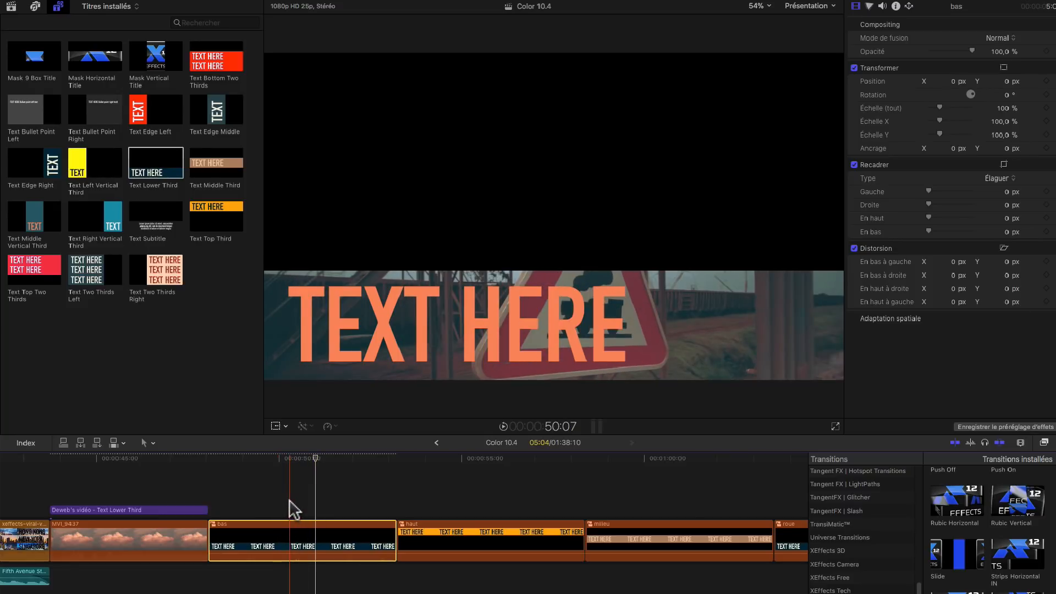
- Inside the bas compound clip, set the lower third's text to Togo and its End Position to X 39.9 px, Y -42.0 px
double_click(296, 543)
key("super+4")
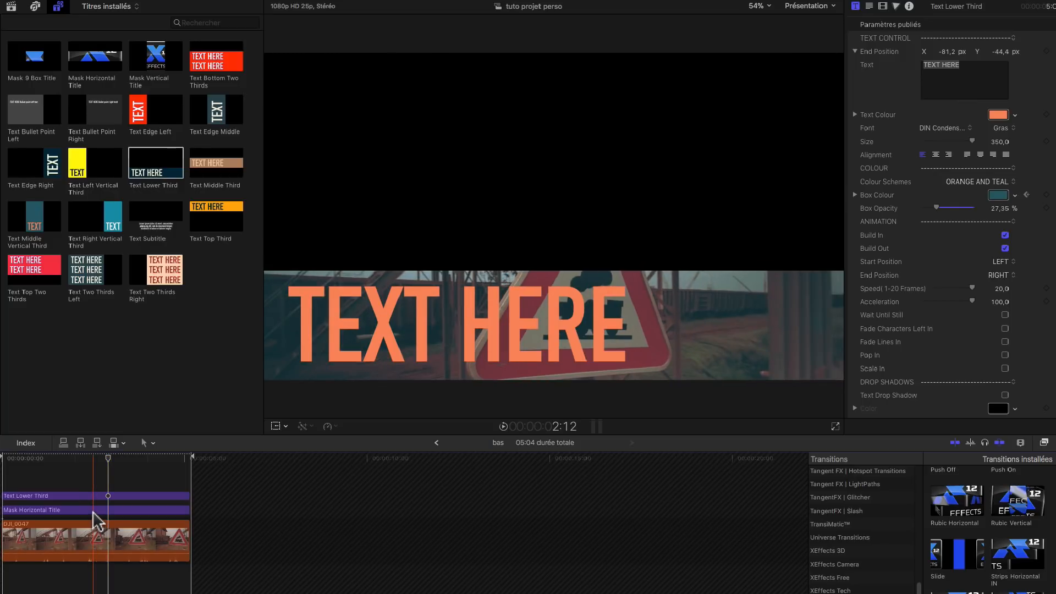
left_click(95, 496)
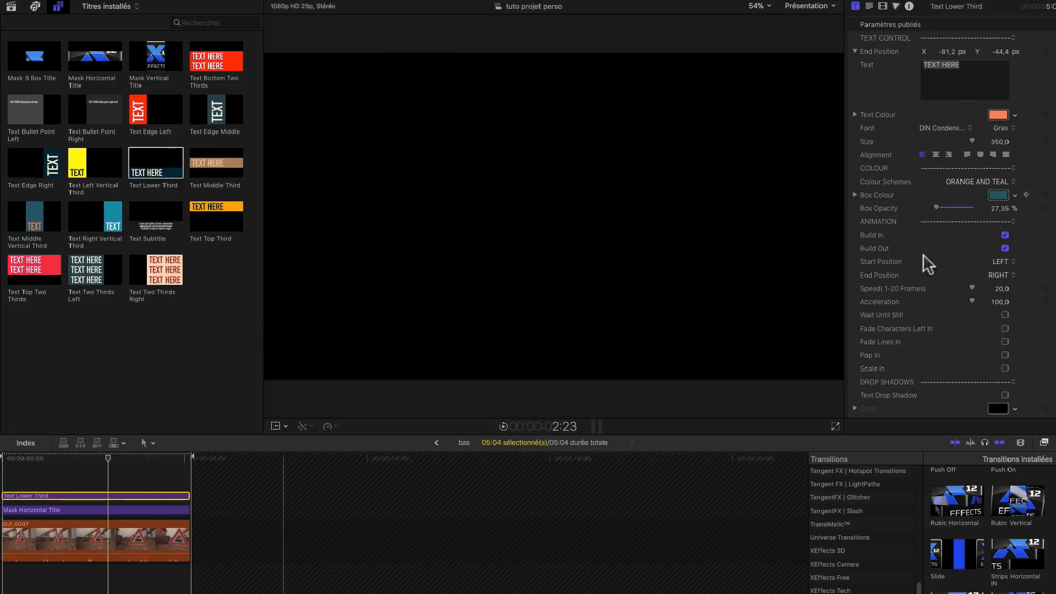
left_click_drag(963, 65, 896, 66)
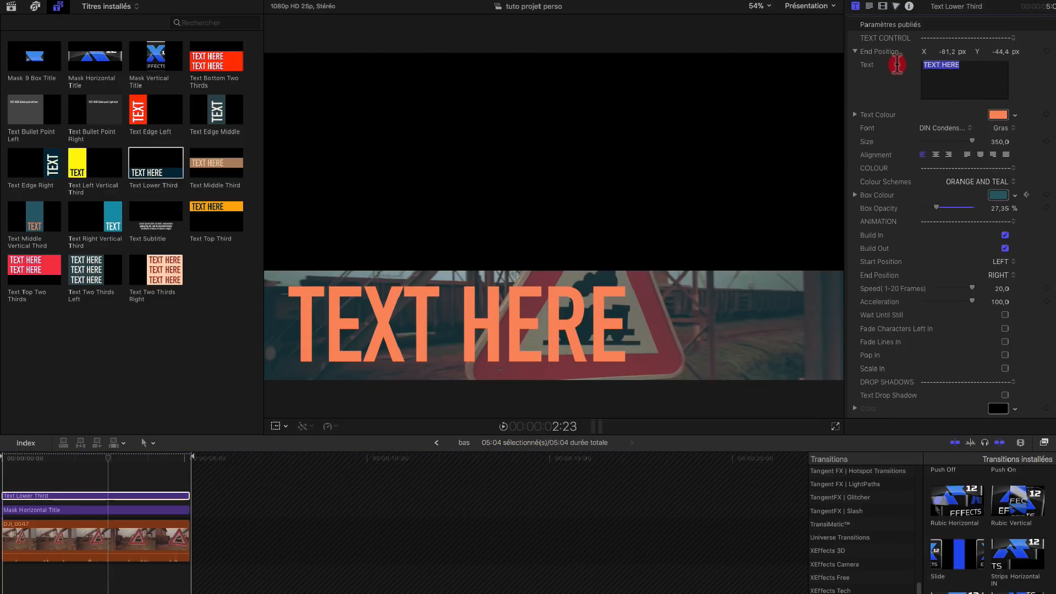
type("Togo")
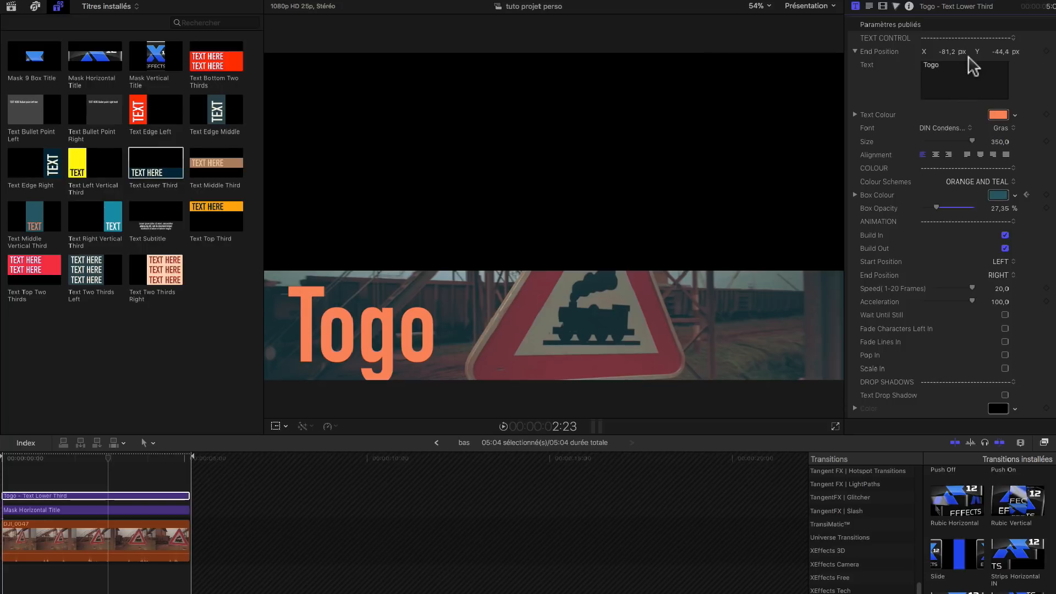
left_click_drag(995, 51, 1055, 52)
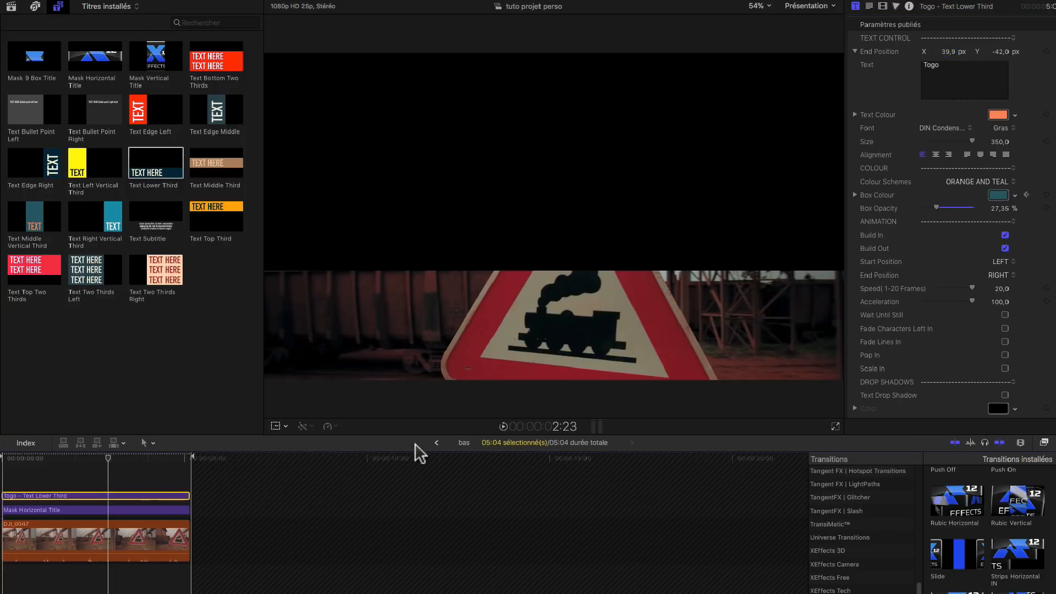
left_click(435, 442)
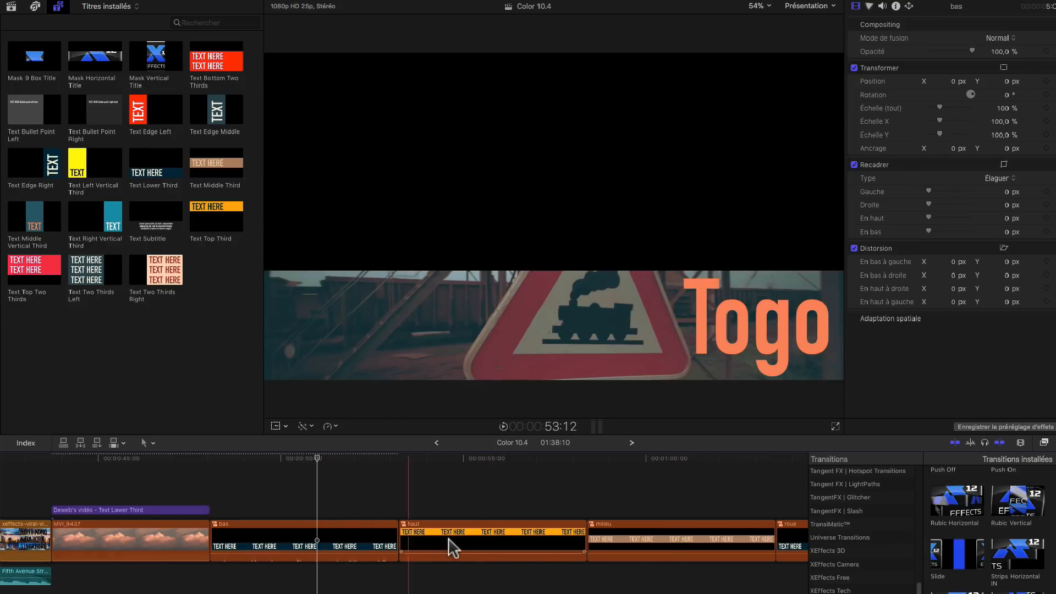
- Stack the haut and milieu compound clips above bas, aligned to its start, and play the three-band composition
left_click_drag(435, 542, 250, 504)
left_click_drag(497, 531, 292, 494)
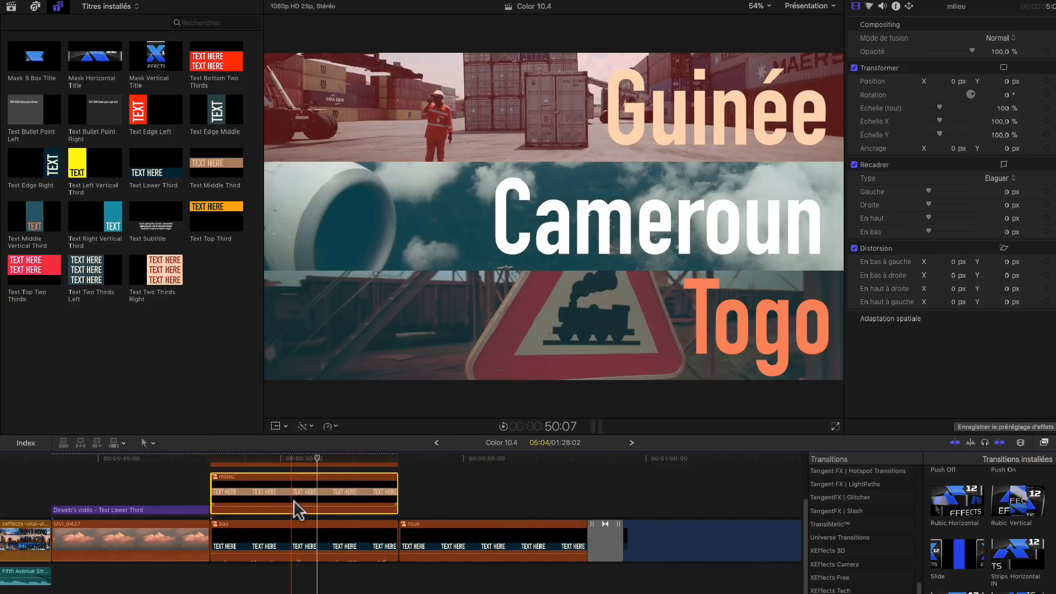
scroll(293, 500, "up", 3)
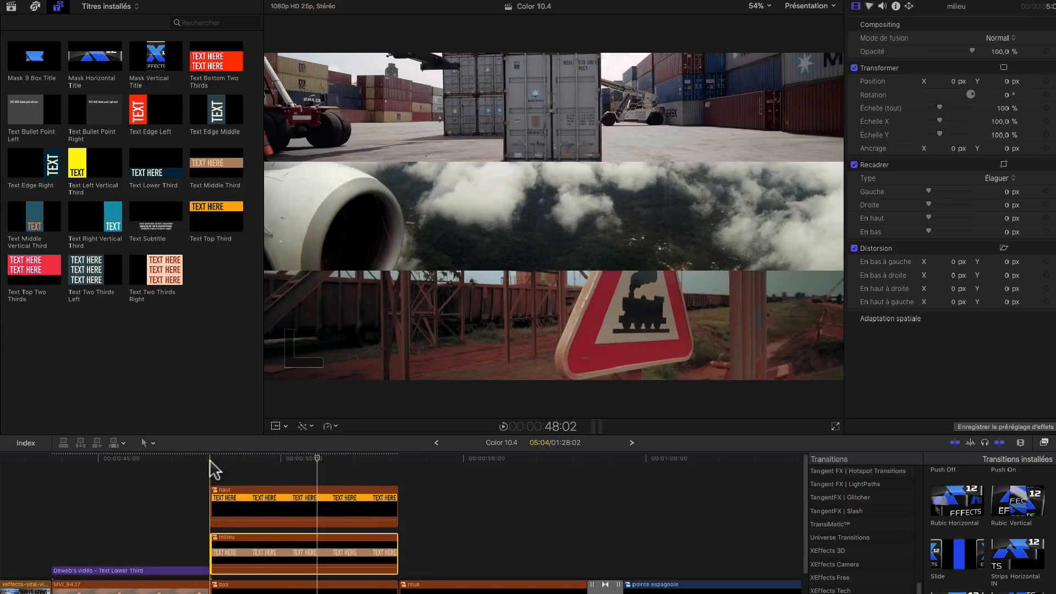
left_click(210, 459)
key("space")
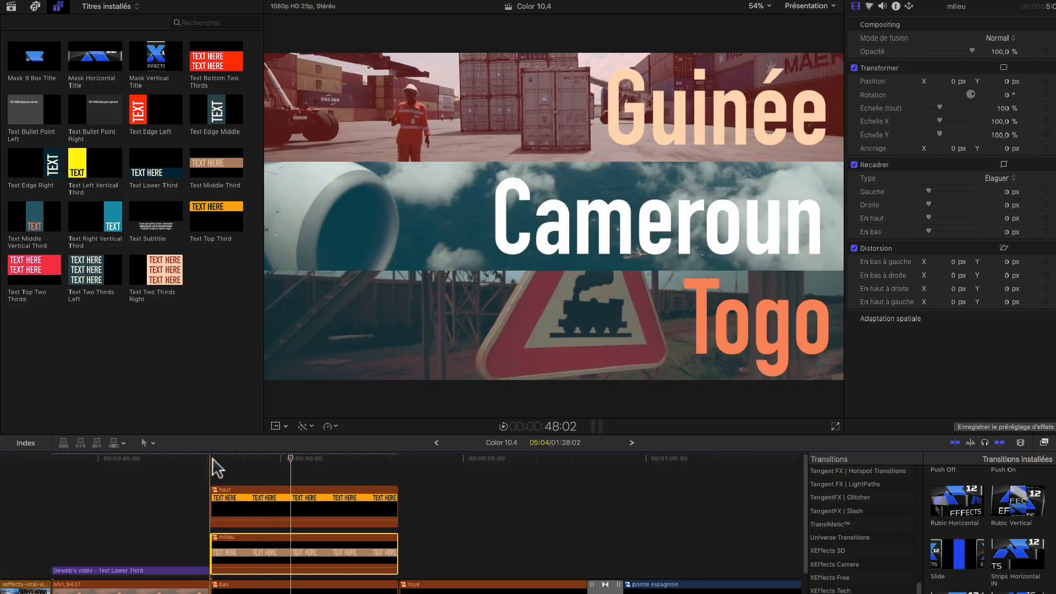
left_click(211, 459)
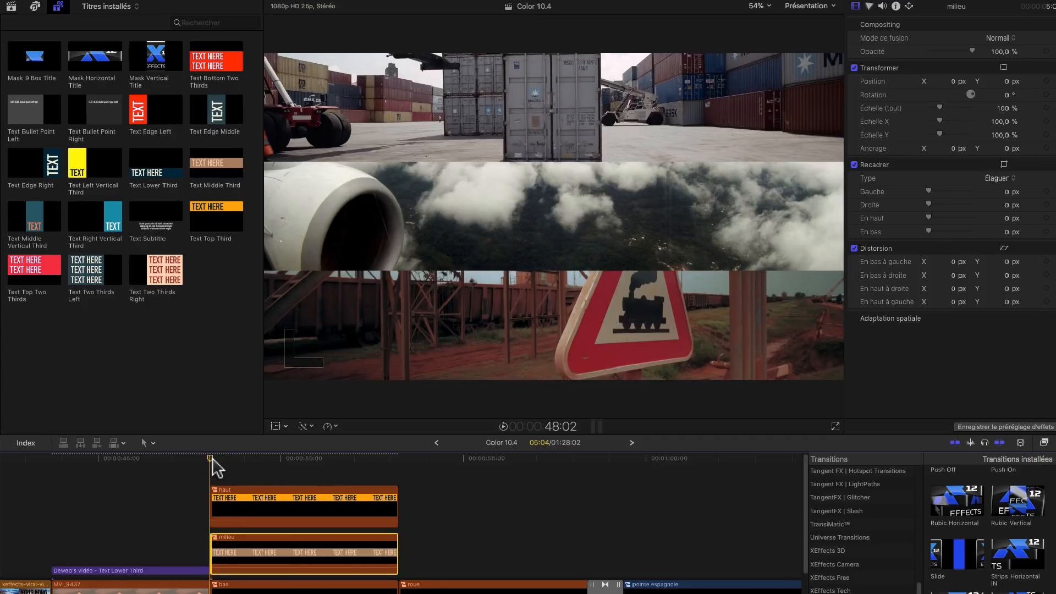
key("space")
key("space")
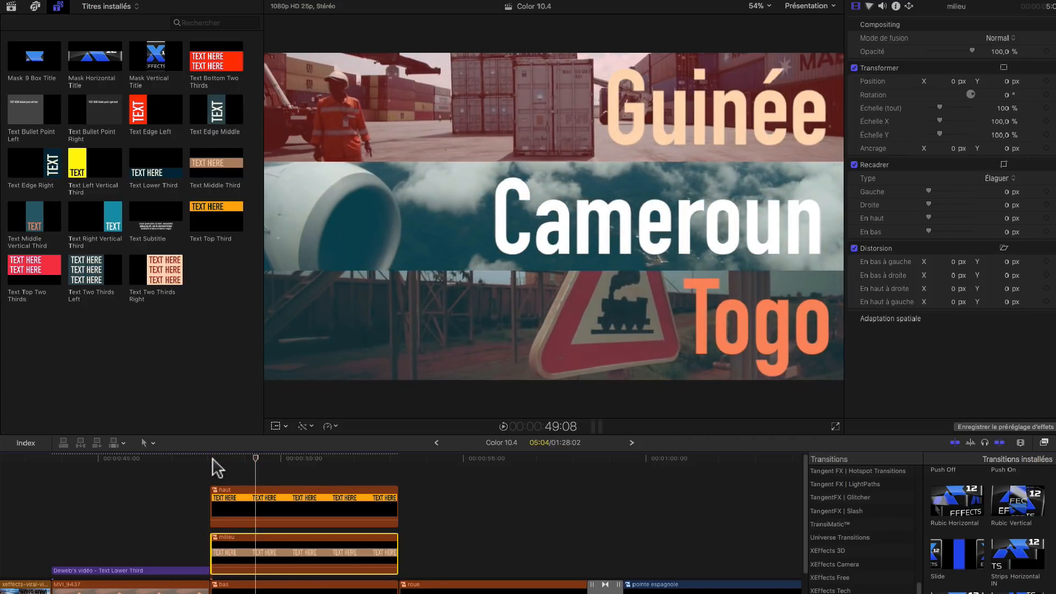
- Inside the milieu compound clip, set the Cameroun title's Start Position to RIGHT and return to the Color 10.4 project
double_click(273, 549)
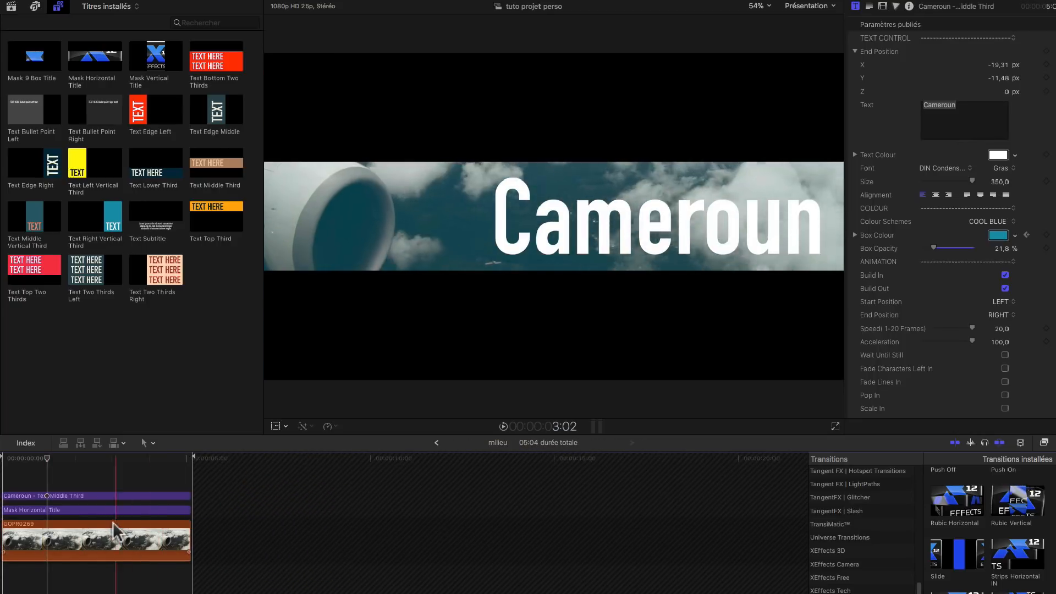
left_click(84, 497)
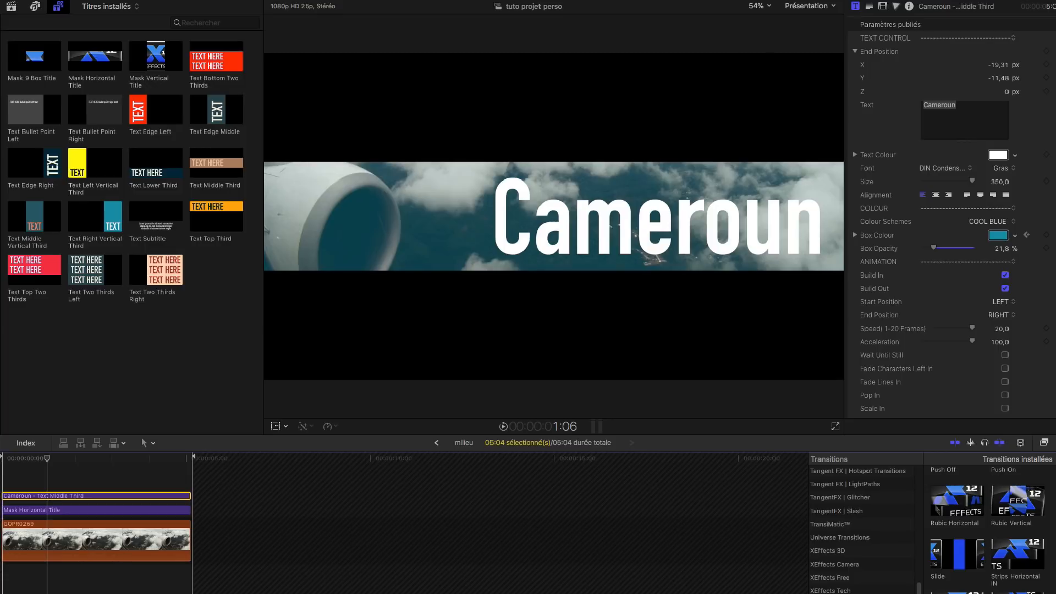
left_click(1013, 303)
left_click(436, 443)
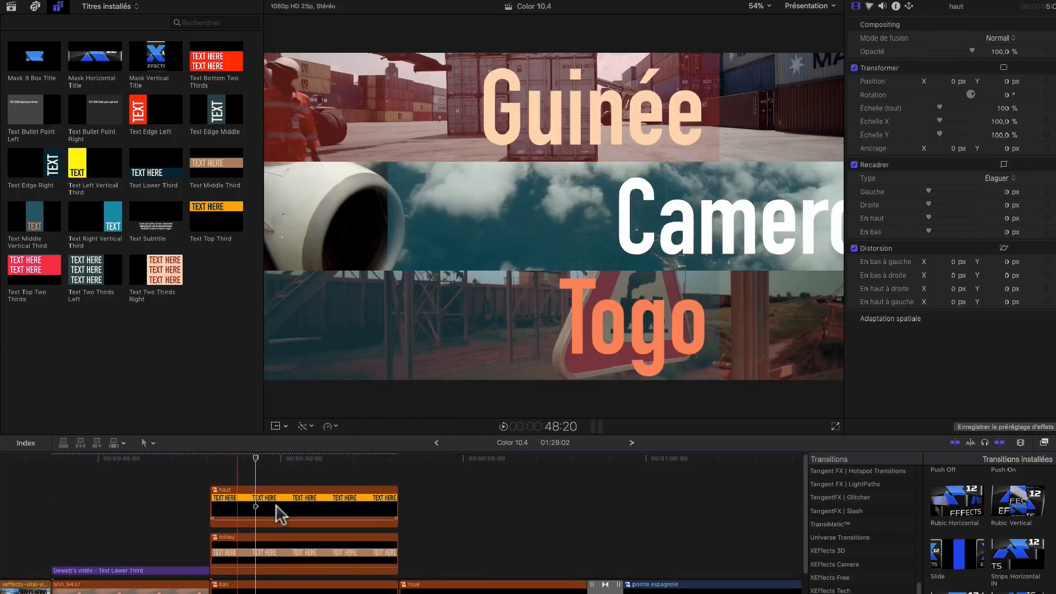
- Reduce the clip height in the timeline and play the stacked compound clips from their start
left_click(1021, 443)
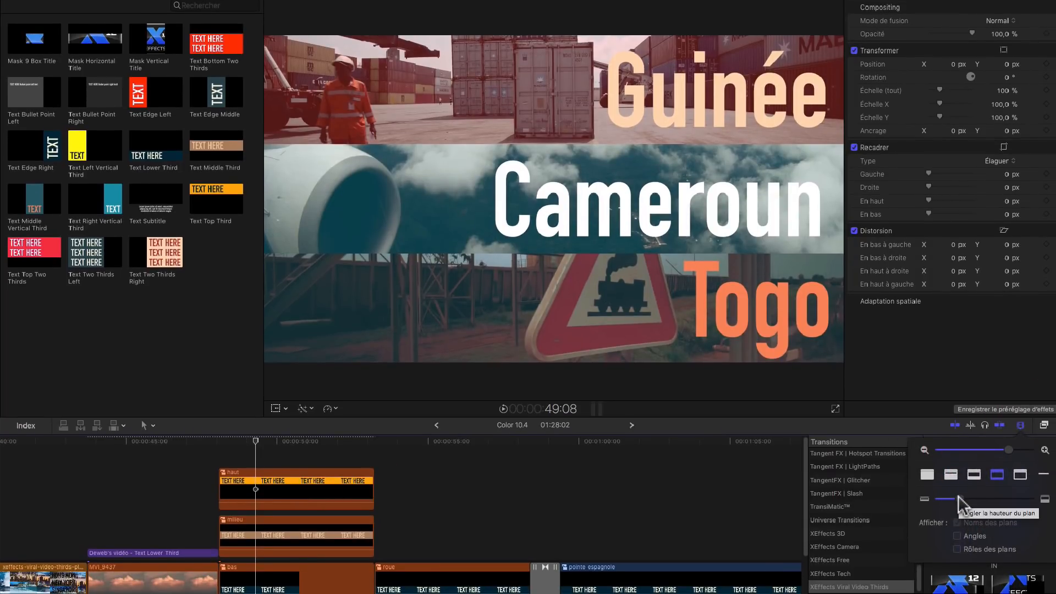
left_click_drag(961, 500, 946, 499)
left_click(233, 450)
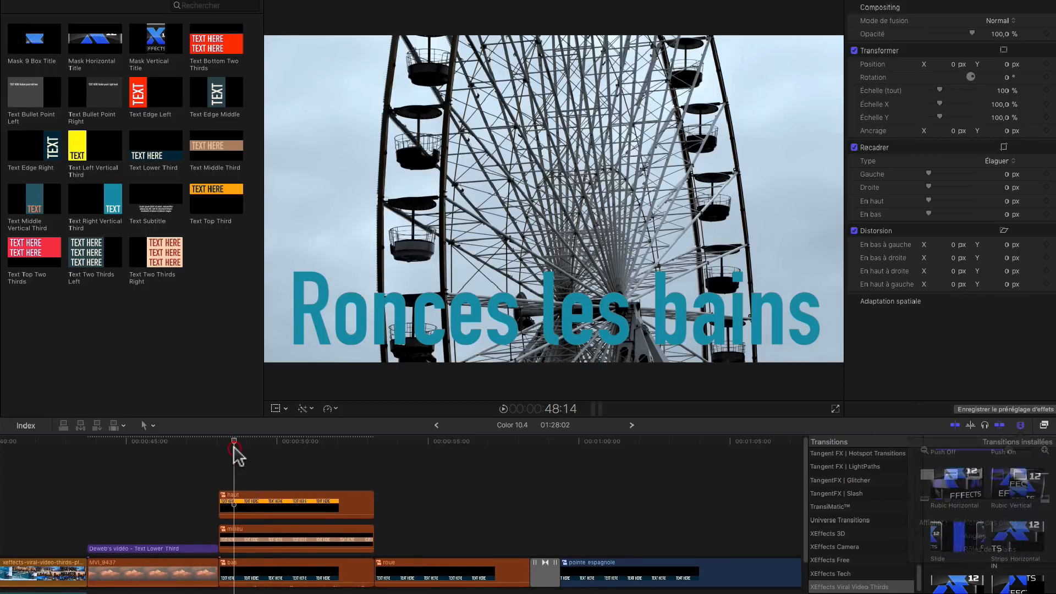
key("space")
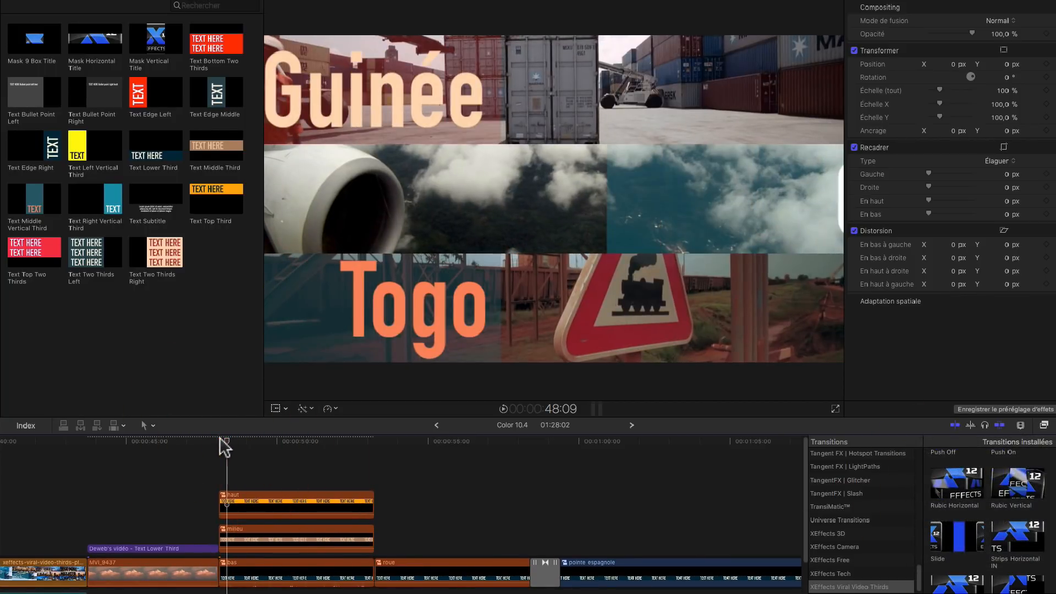
left_click(220, 442)
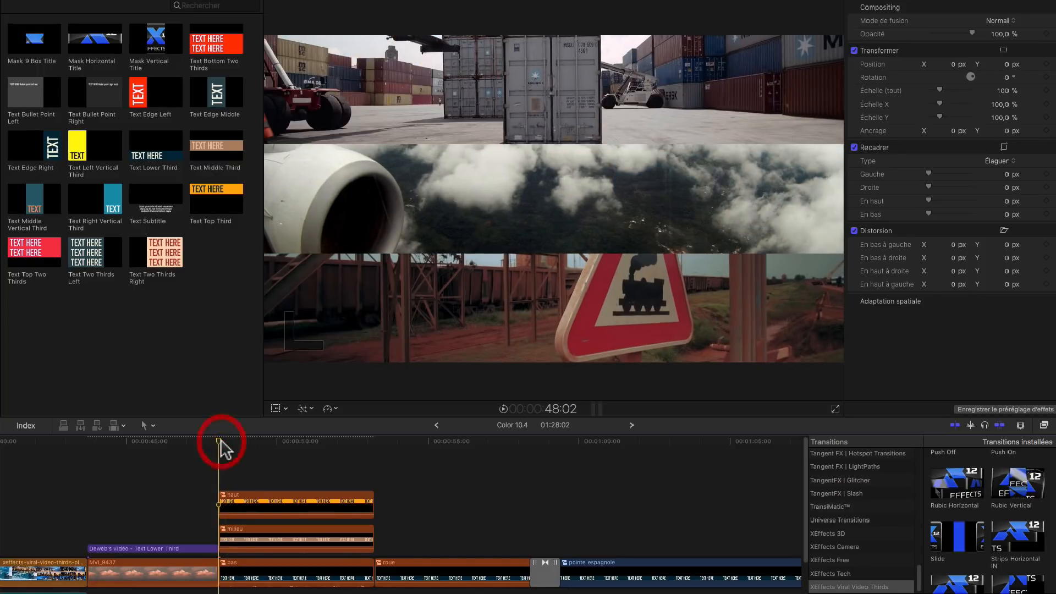
key("space")
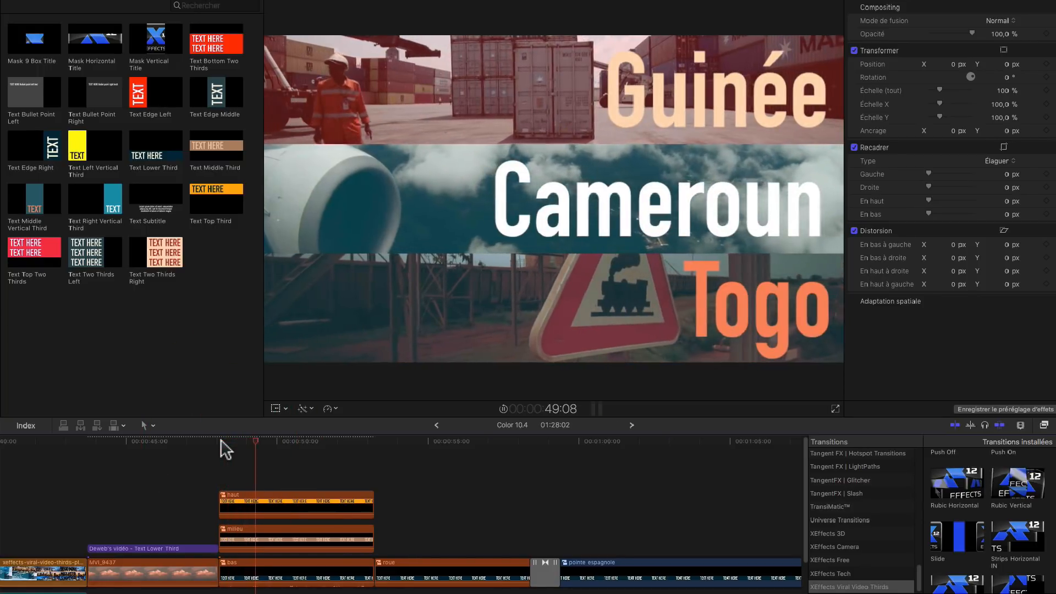
key("space")
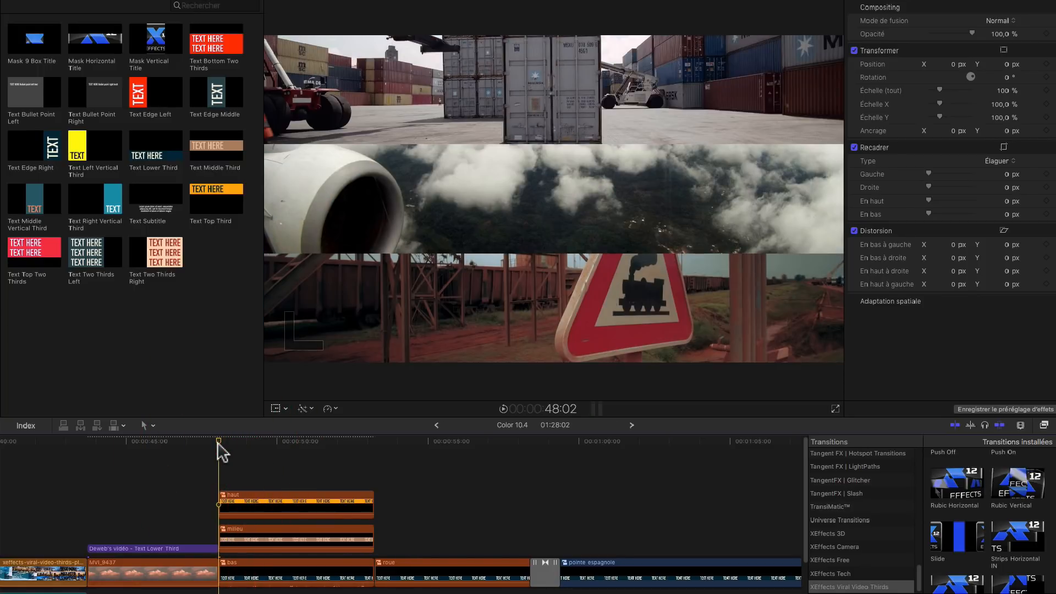
key("space")
key("space")
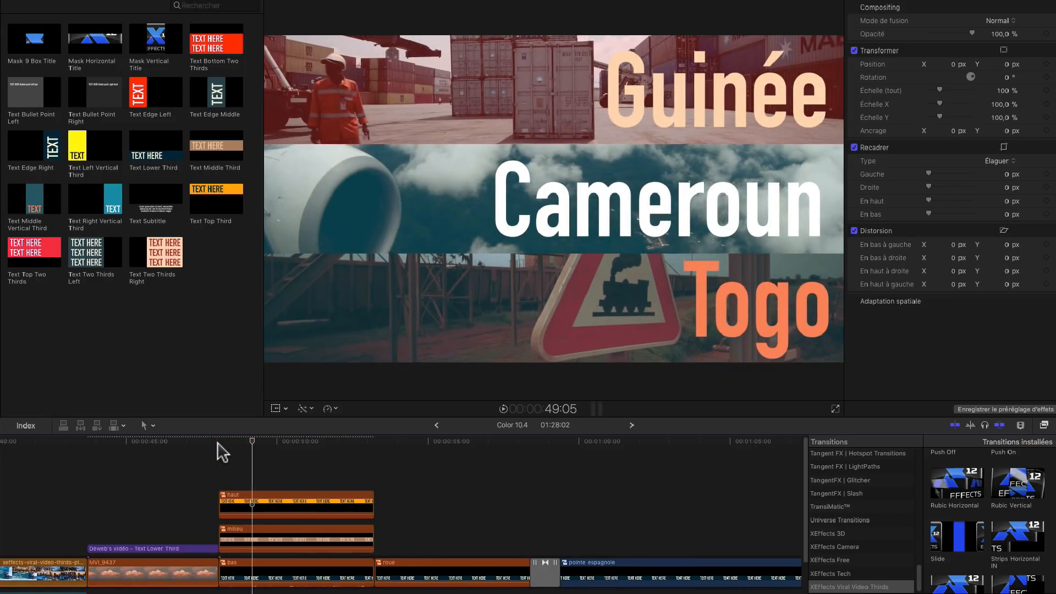
- Set the Cameroun title's End Position X to -85.77 px inside milieu, then play the stack in the main project
double_click(265, 541)
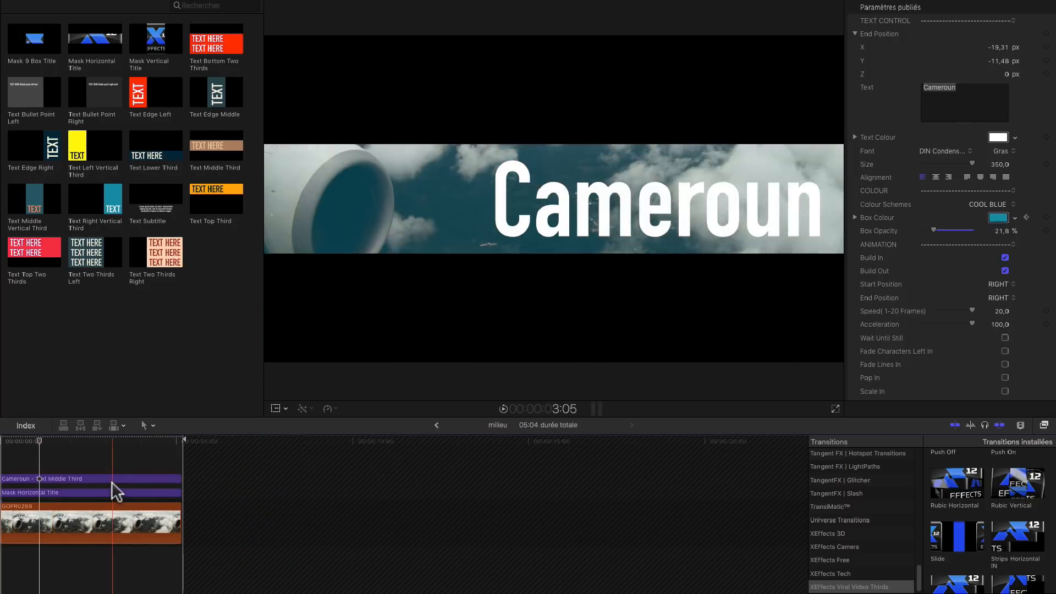
left_click(110, 488)
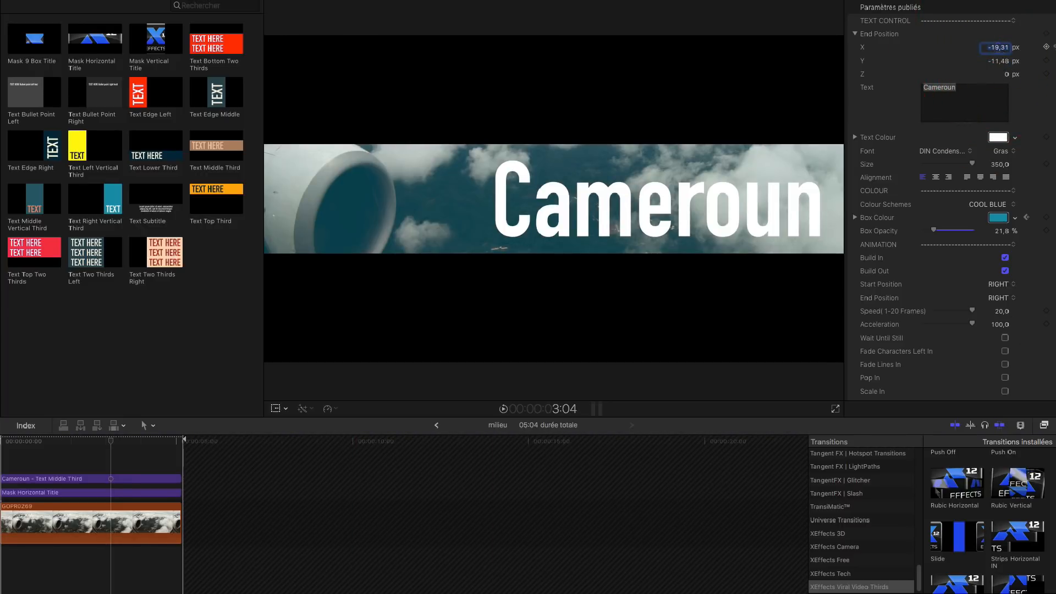
left_click_drag(997, 47, 997, 73)
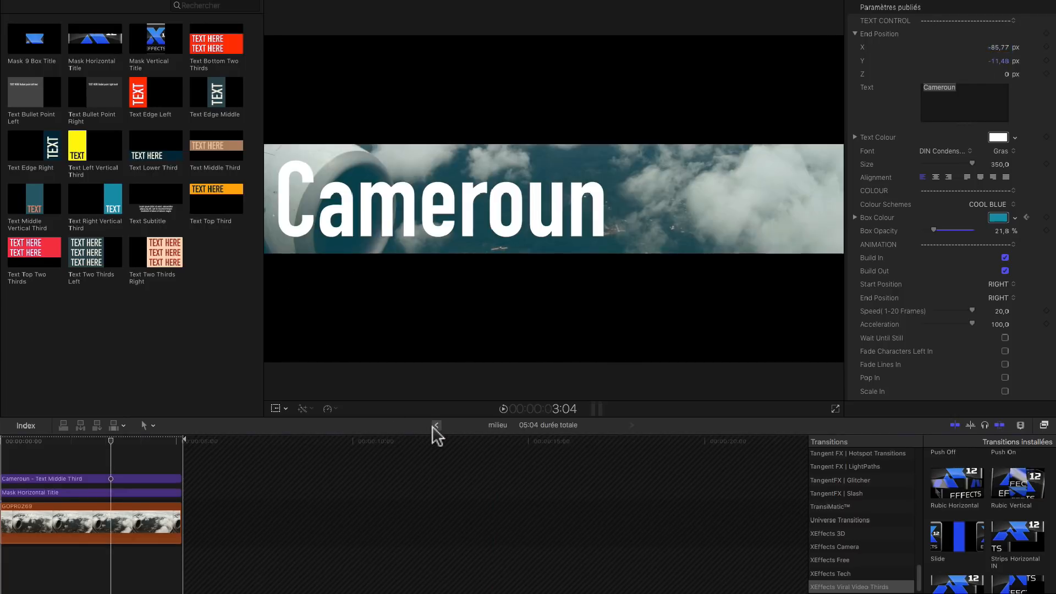
left_click(434, 425)
scroll(289, 470, "up", 2)
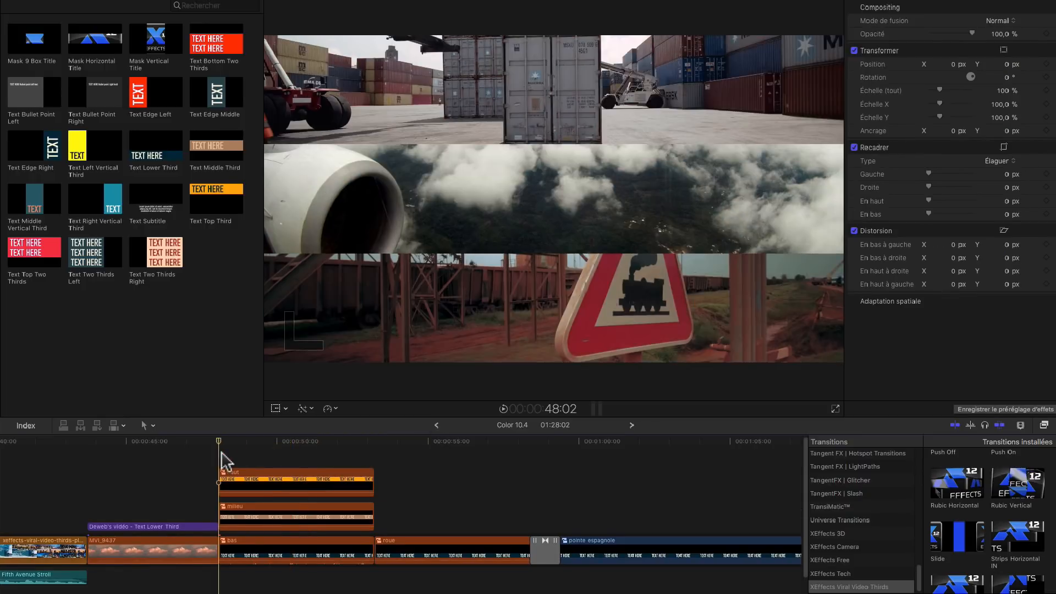
left_click(222, 457)
key("space")
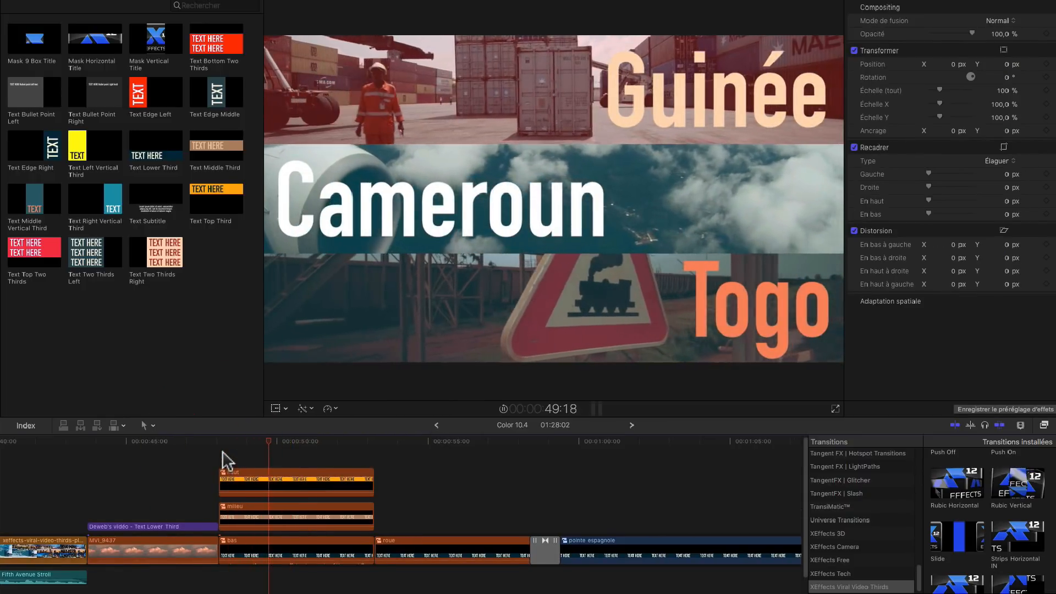
- Combine the stacked haut, milieu and bas clips into a new compound clip named pays
left_click(279, 459)
left_click(295, 554)
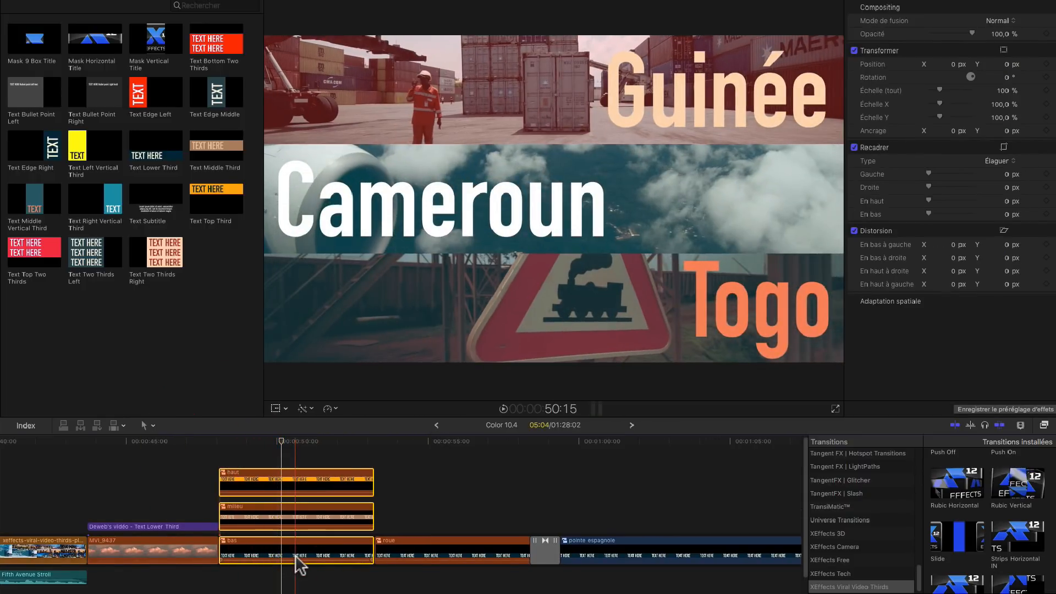
right_click(295, 554)
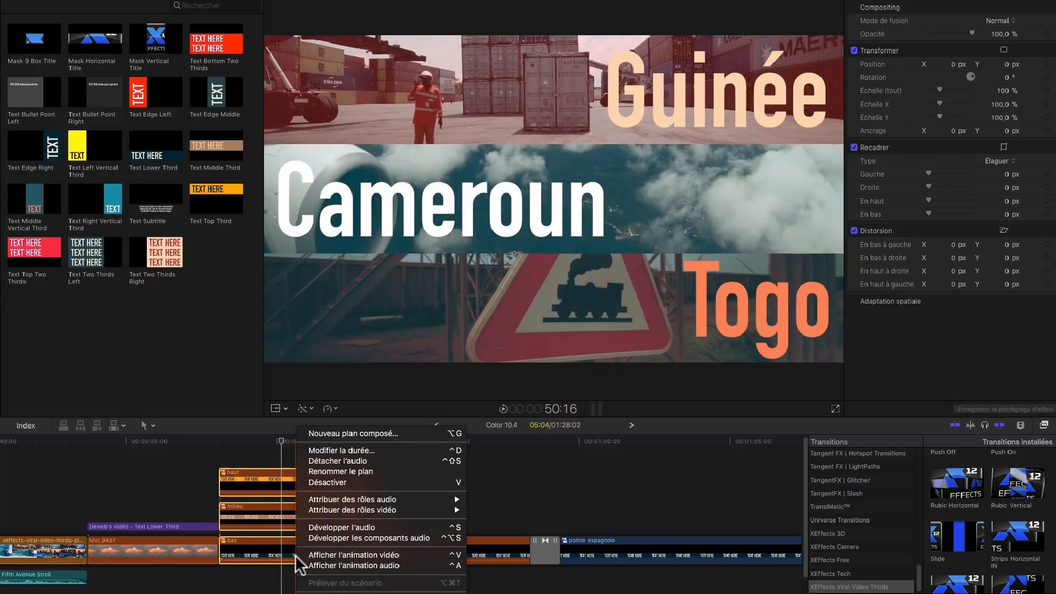
left_click(334, 434)
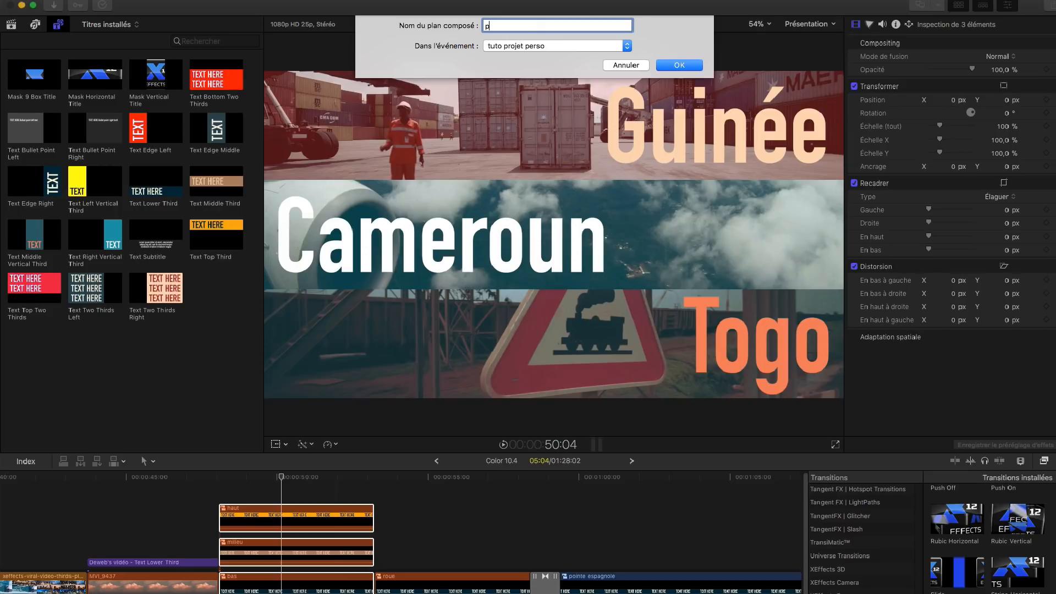
type("pays")
key("Return")
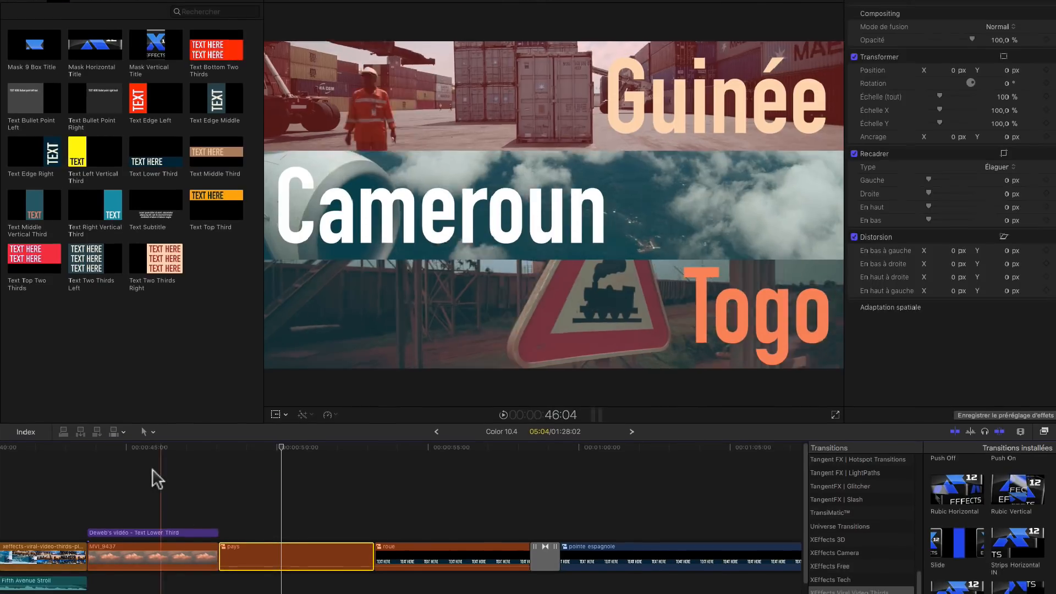
- Combine the MVI_9437 clip and its Text Lower Third title into a compound clip named ciel
left_click(145, 470)
left_click_drag(159, 506, 162, 564)
right_click(161, 545)
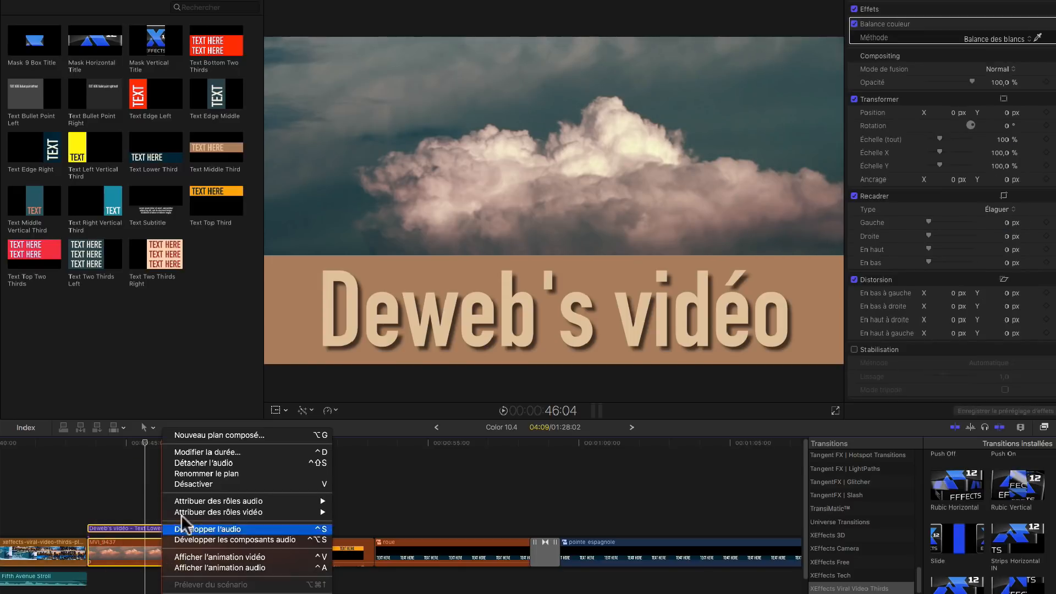
left_click(228, 436)
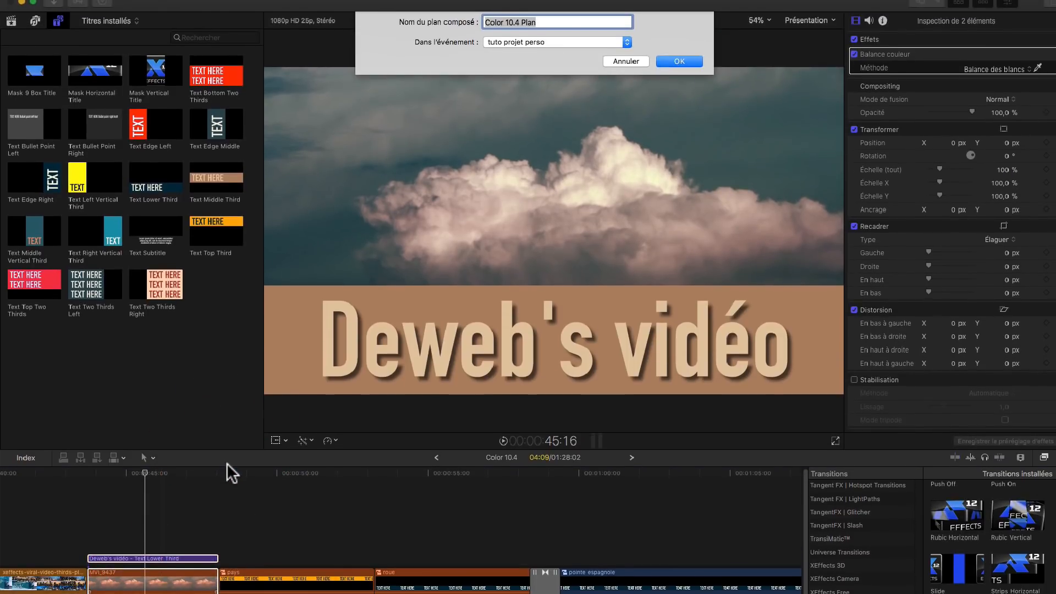
key("Return")
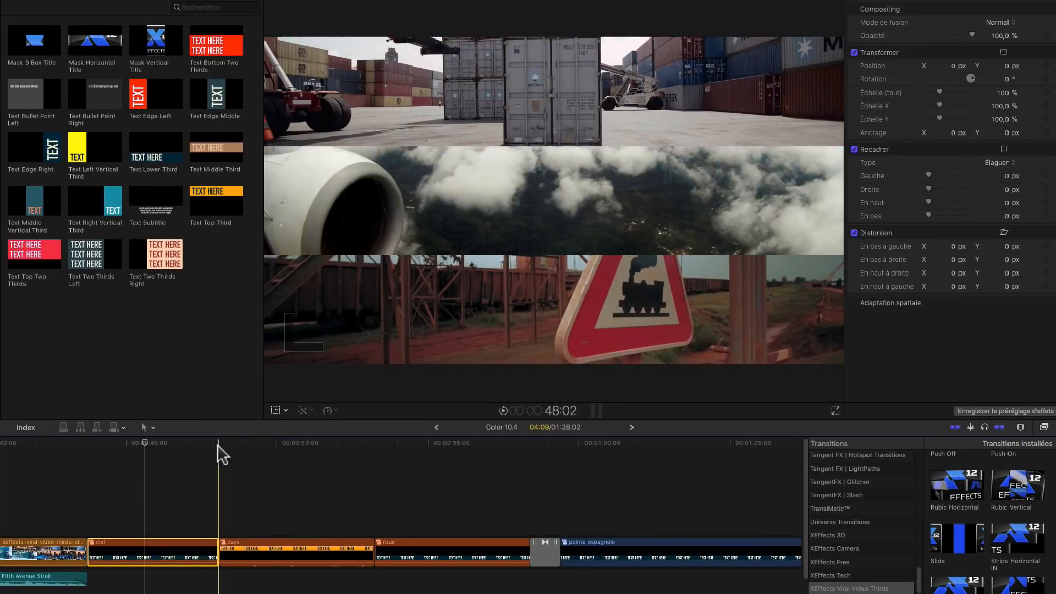
- Add the XEffects Rubic Vertical transition between ciel and pays, overlapping the clips to create it
left_click(218, 444)
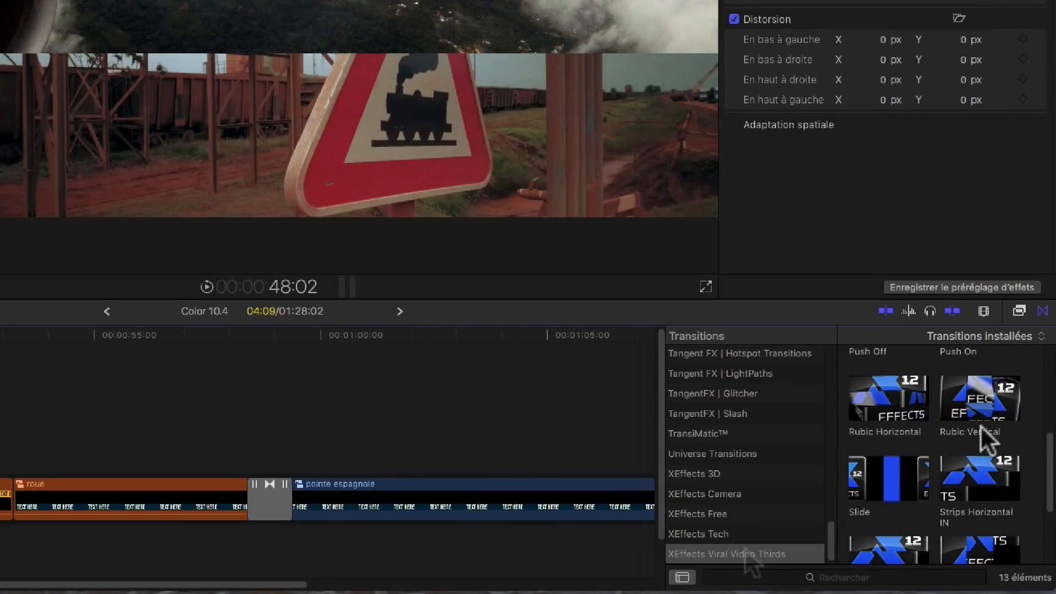
scroll(980, 424, "up", 4)
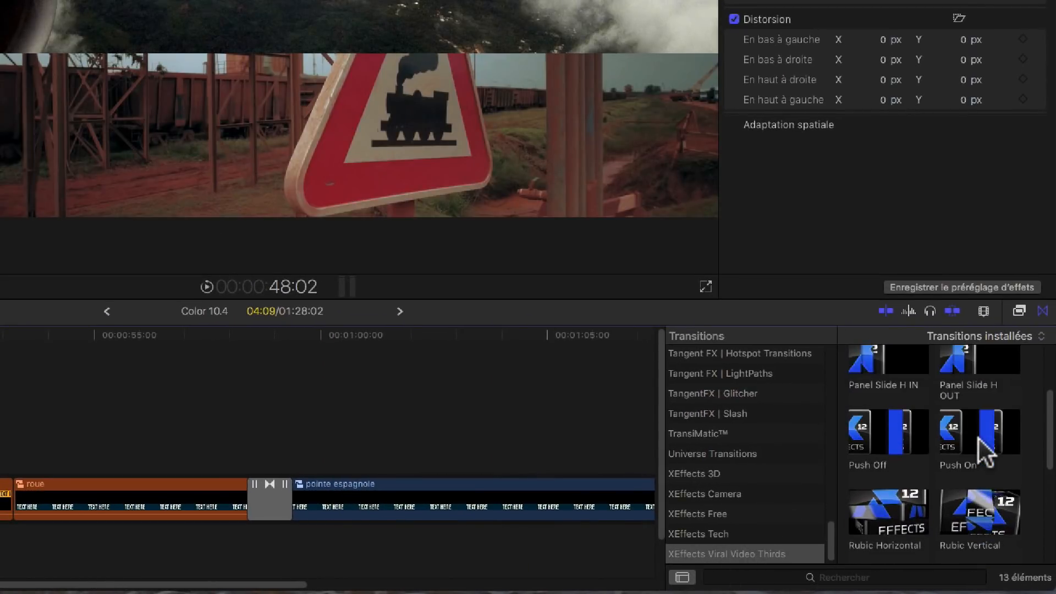
scroll(978, 436, "down", 6)
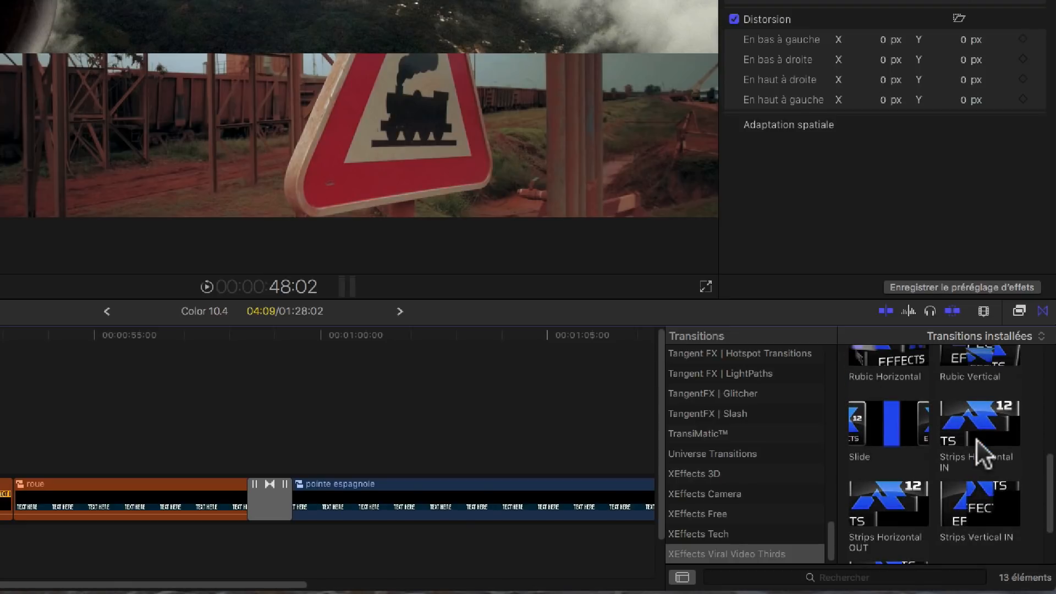
scroll(977, 454, "down", 1)
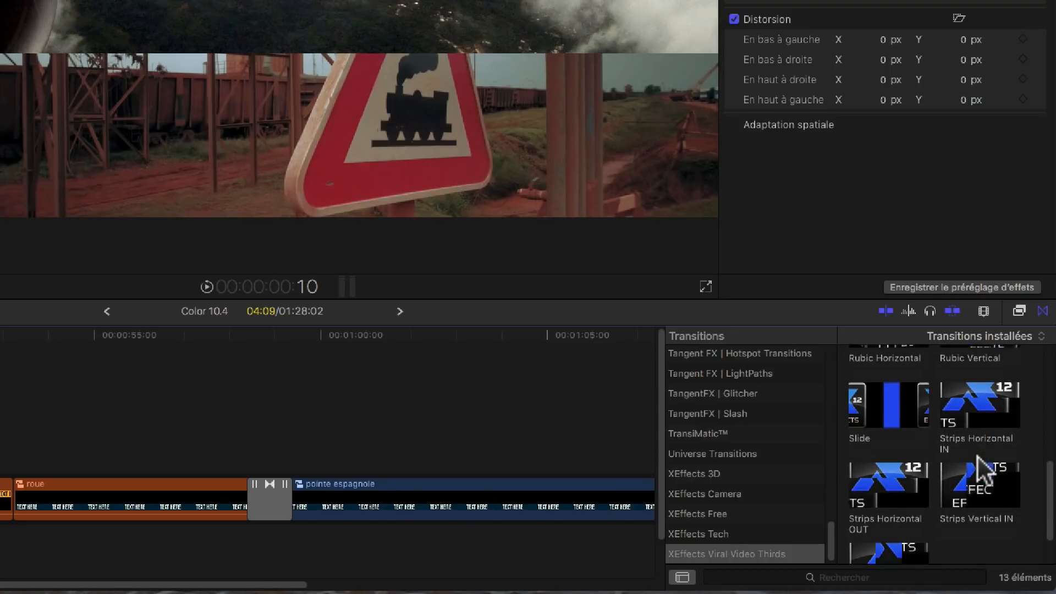
scroll(978, 458, "up", 5)
mouse_move(979, 471)
left_mouse_down()
mouse_move(671, 437)
mouse_move(0, 407)
mouse_move(151, 530)
mouse_move(214, 528)
left_mouse_up()
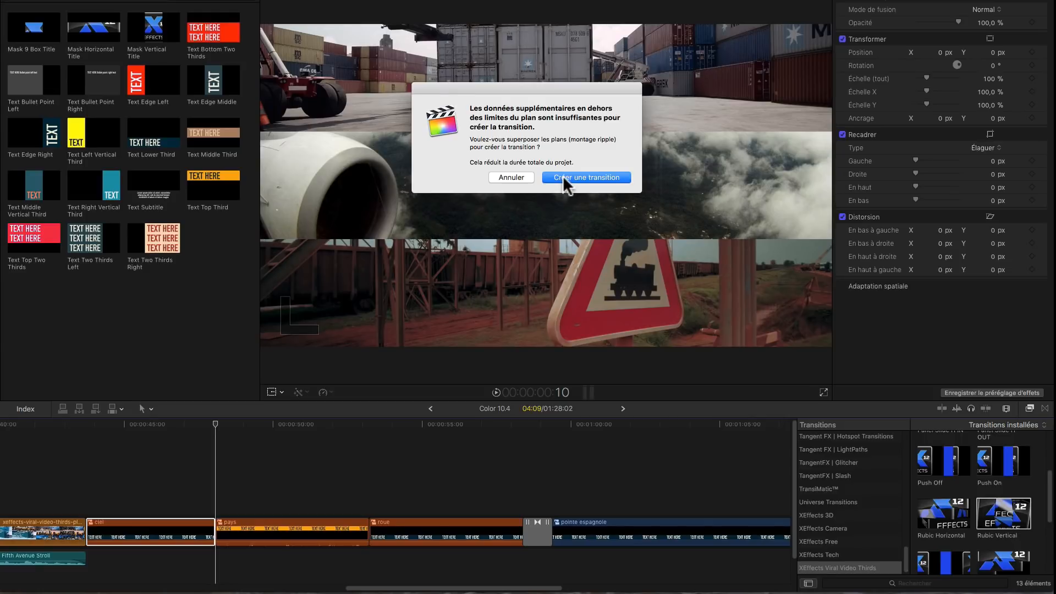
left_click(562, 176)
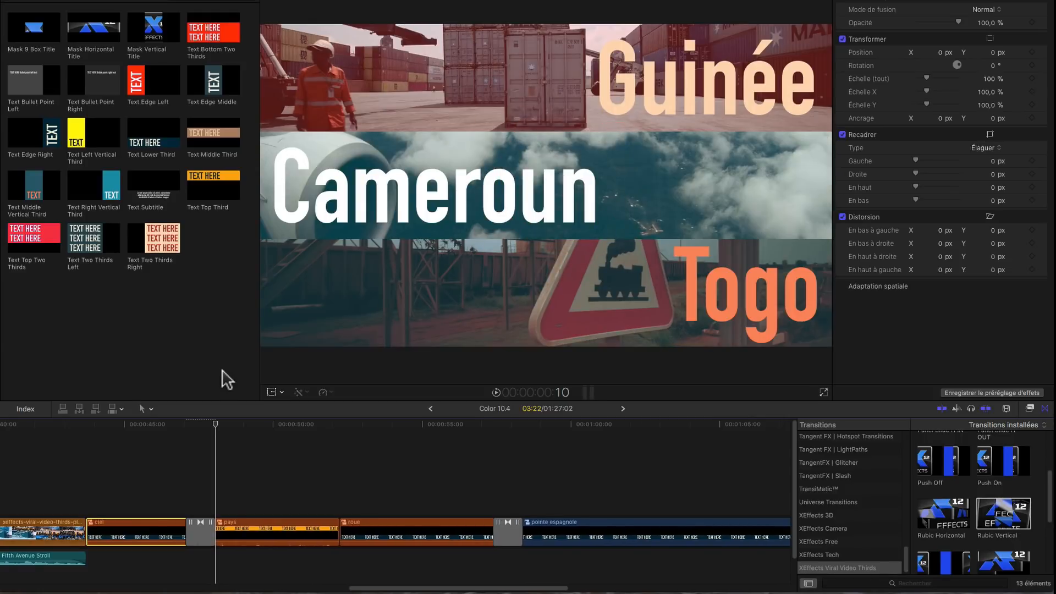
- Play the transition between ciel and pays, then replace it with Rubic Horizontal
left_click(172, 432)
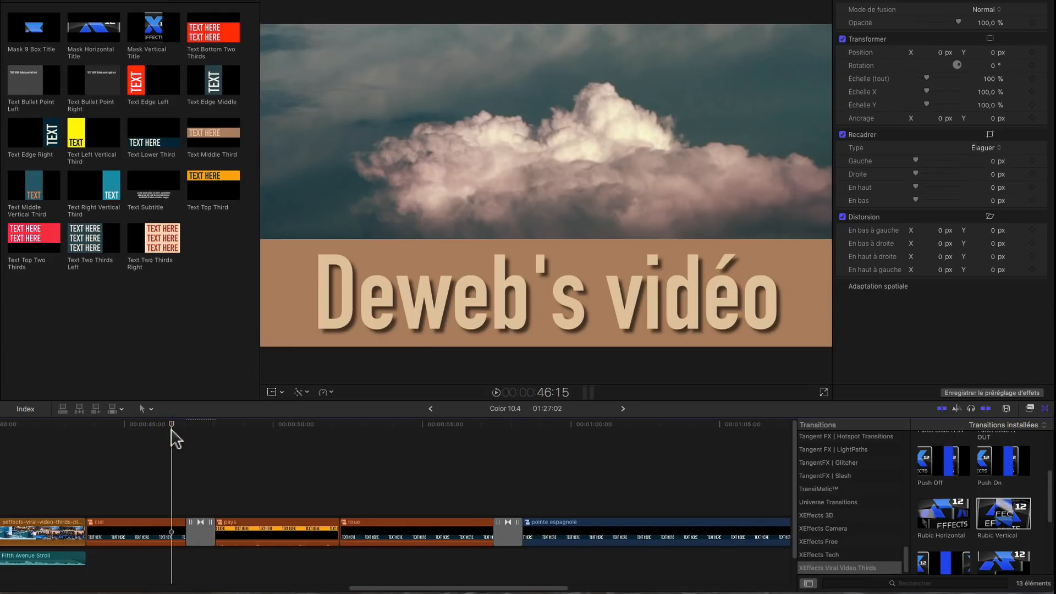
key("space")
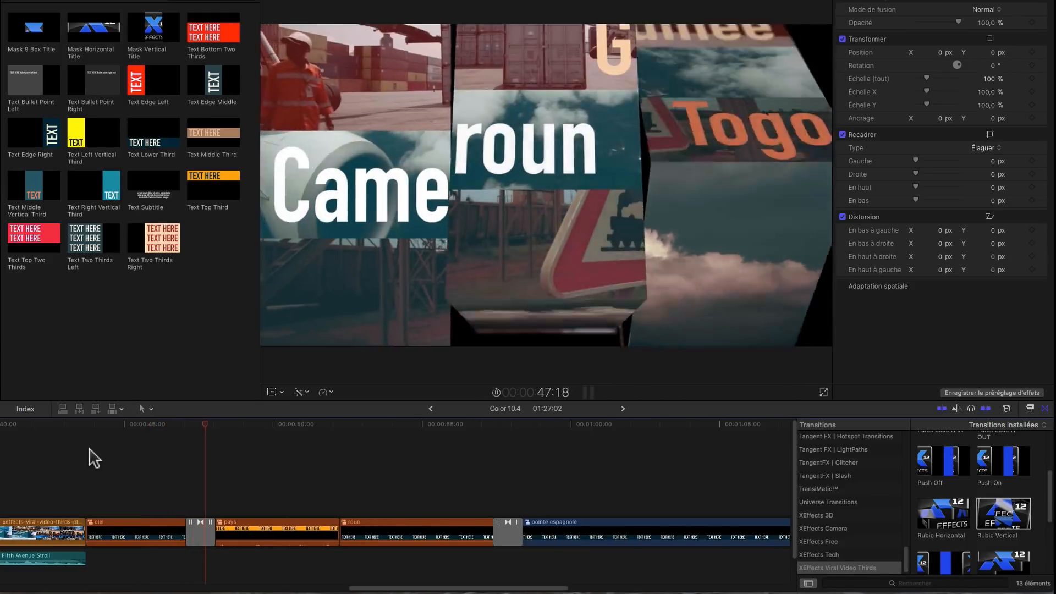
left_click(203, 432)
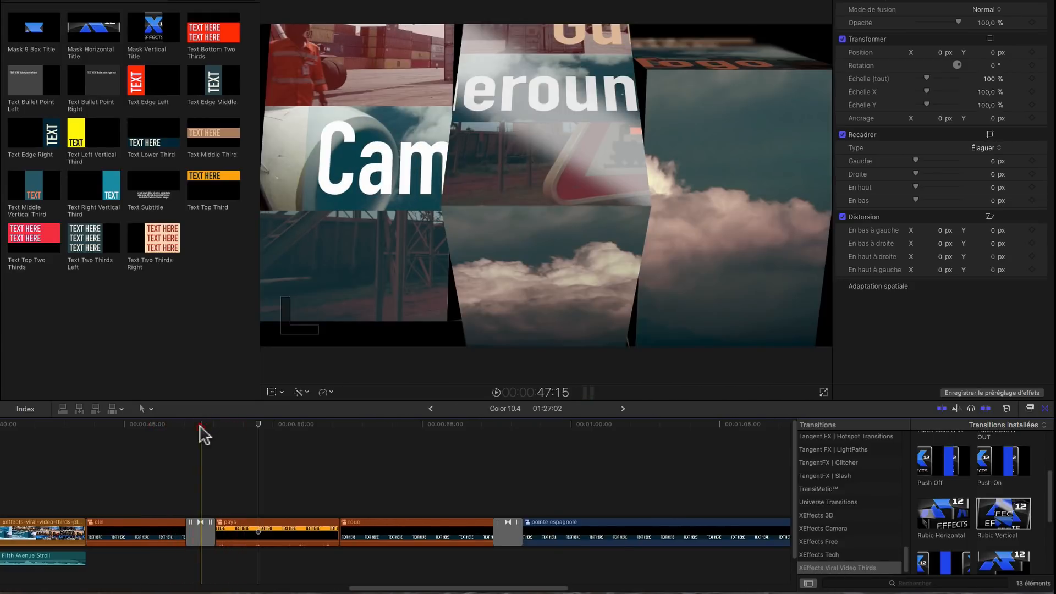
mouse_move(946, 522)
left_mouse_down()
mouse_move(151, 545)
mouse_move(201, 545)
mouse_move(202, 536)
left_mouse_up()
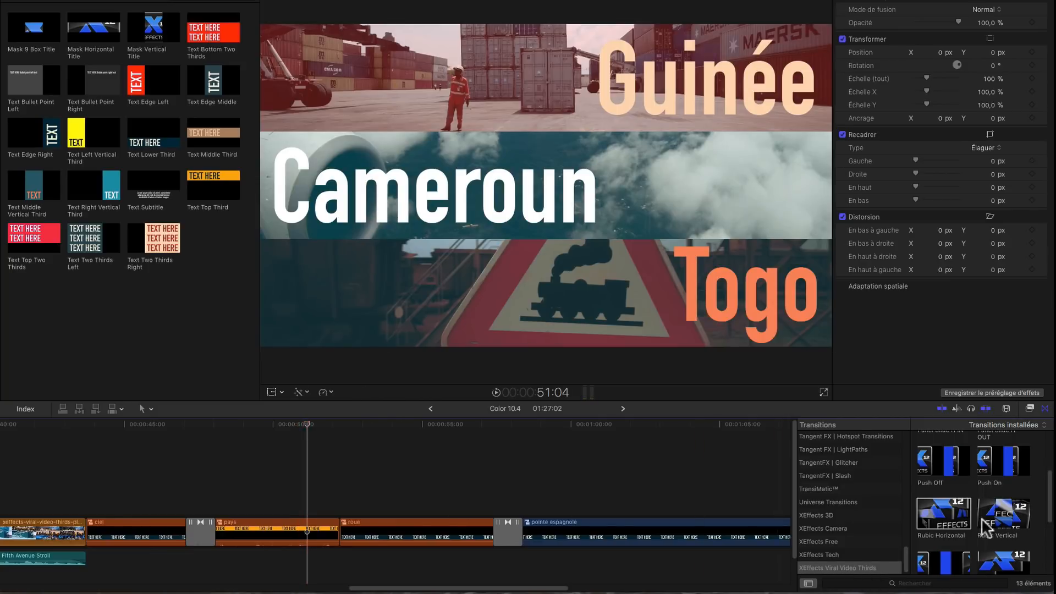
- Add the Push Off transition between pays and roue, overlapping the clips, and play the sequence from ciel
left_click_drag(935, 465, 331, 532)
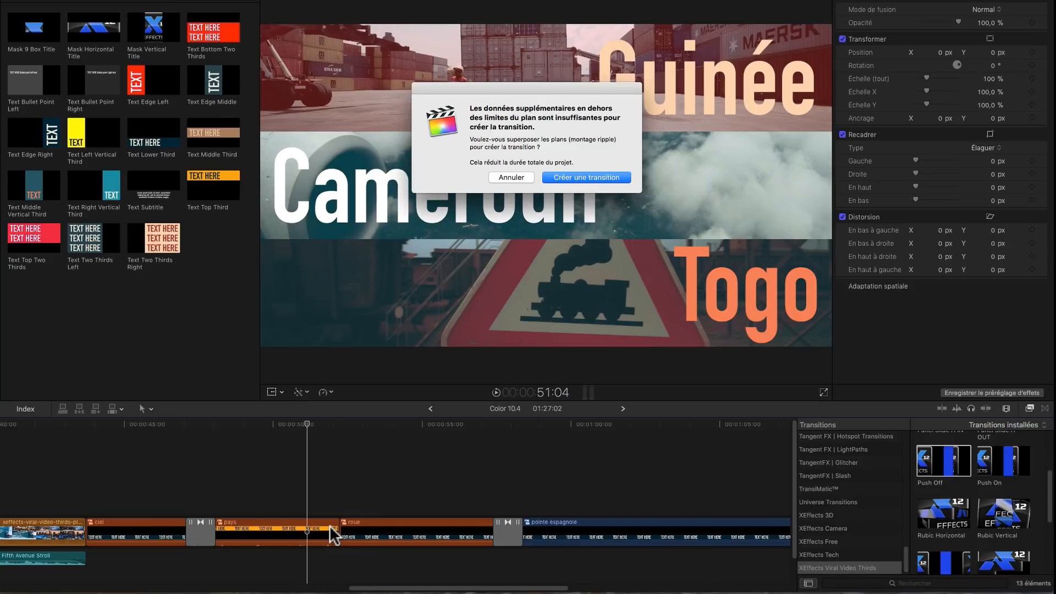
left_click(557, 177)
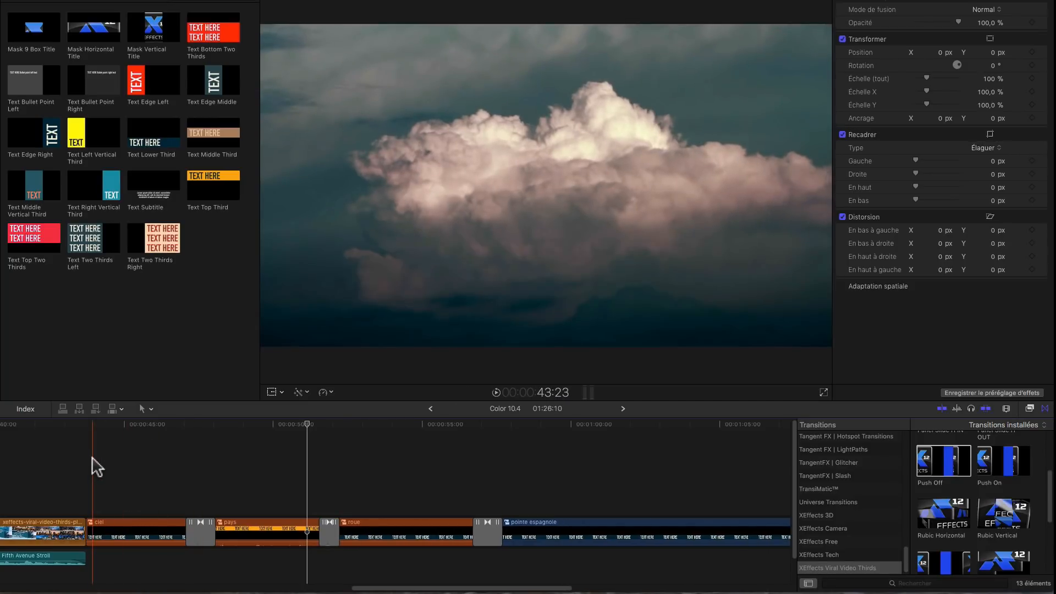
key("space")
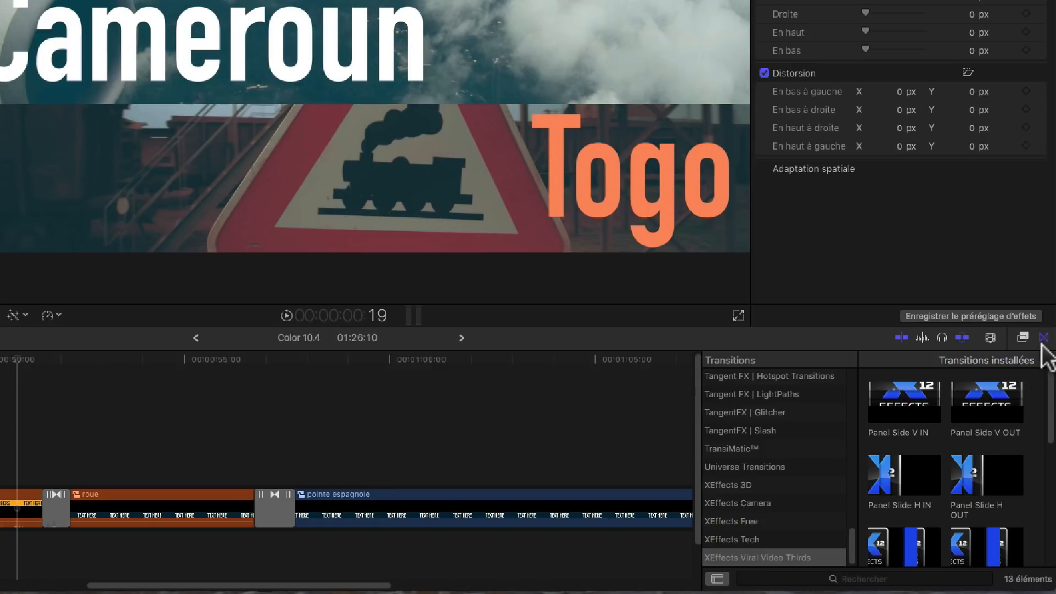
- Switch from the transitions to the video effects and show the XEffects Viral Video Thirds category
left_click(1023, 338)
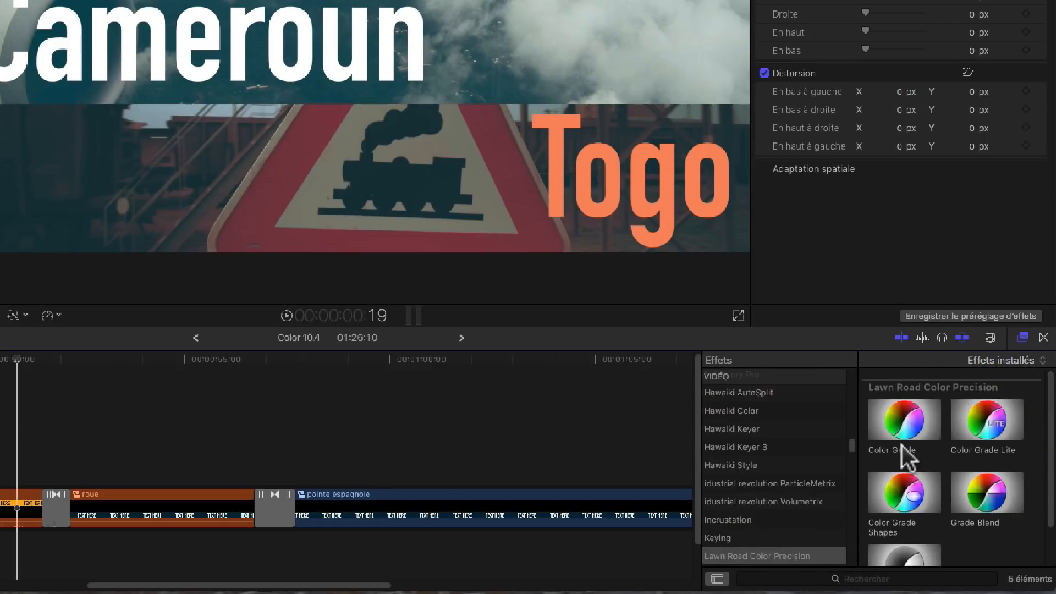
scroll(787, 474, "down", 2)
scroll(784, 475, "down", 10)
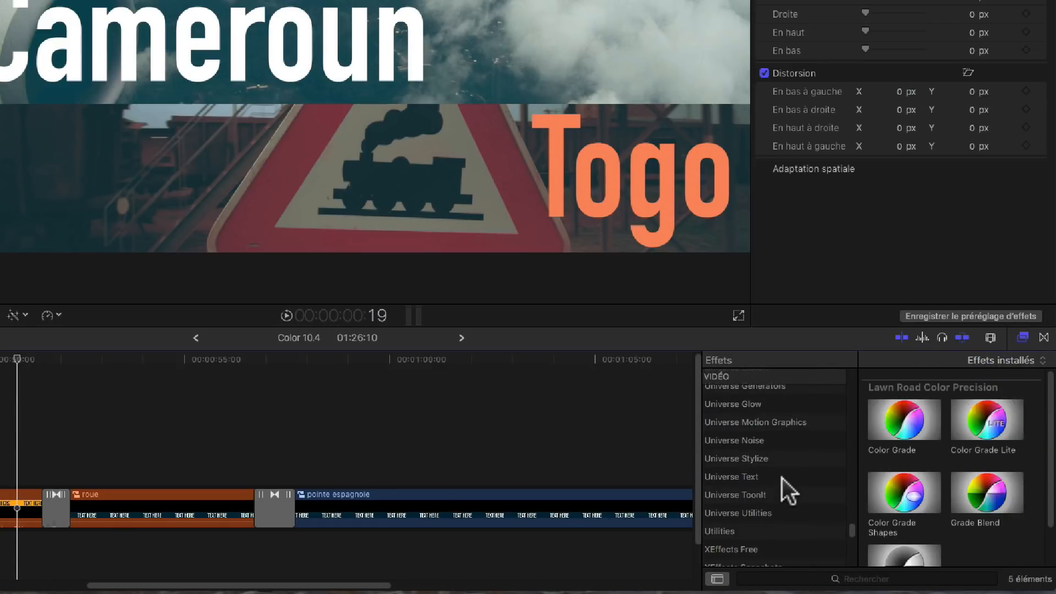
scroll(782, 477, "up", 3)
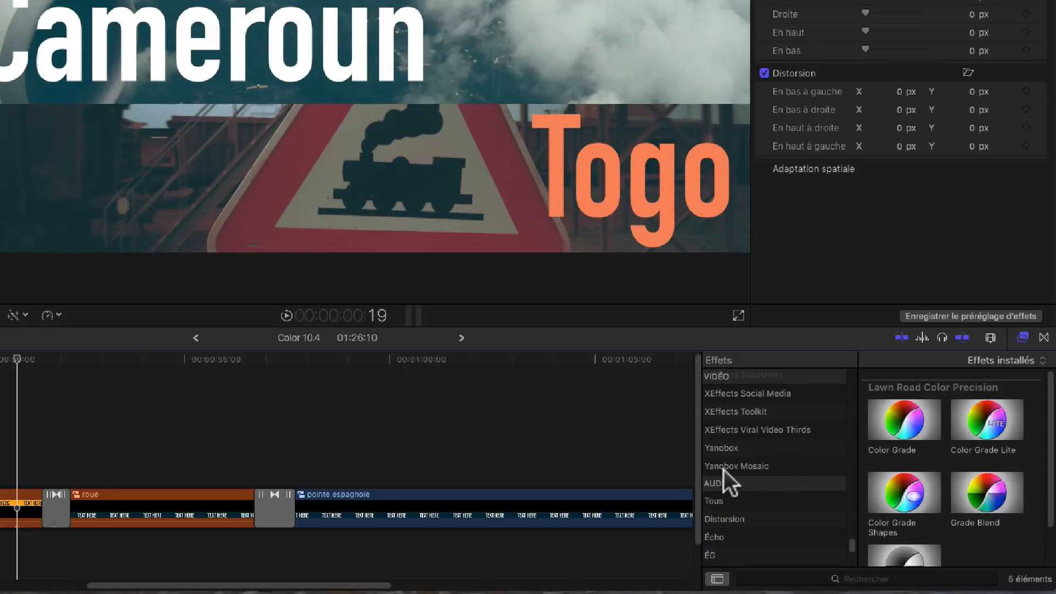
left_click(733, 430)
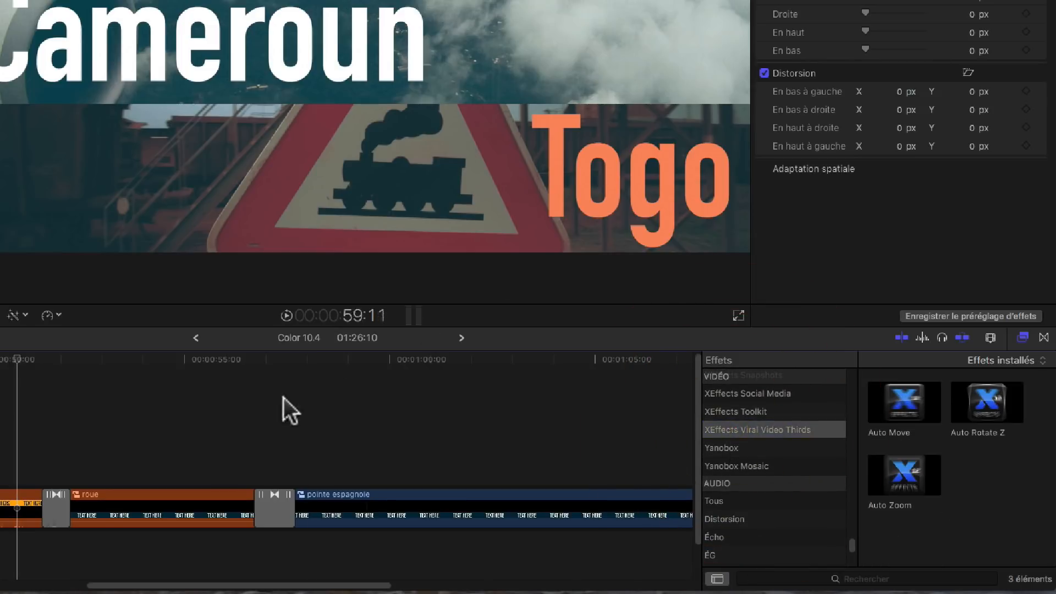
- Apply the Auto Zoom effect to the roue clip and play the clip to preview it
left_click(154, 361)
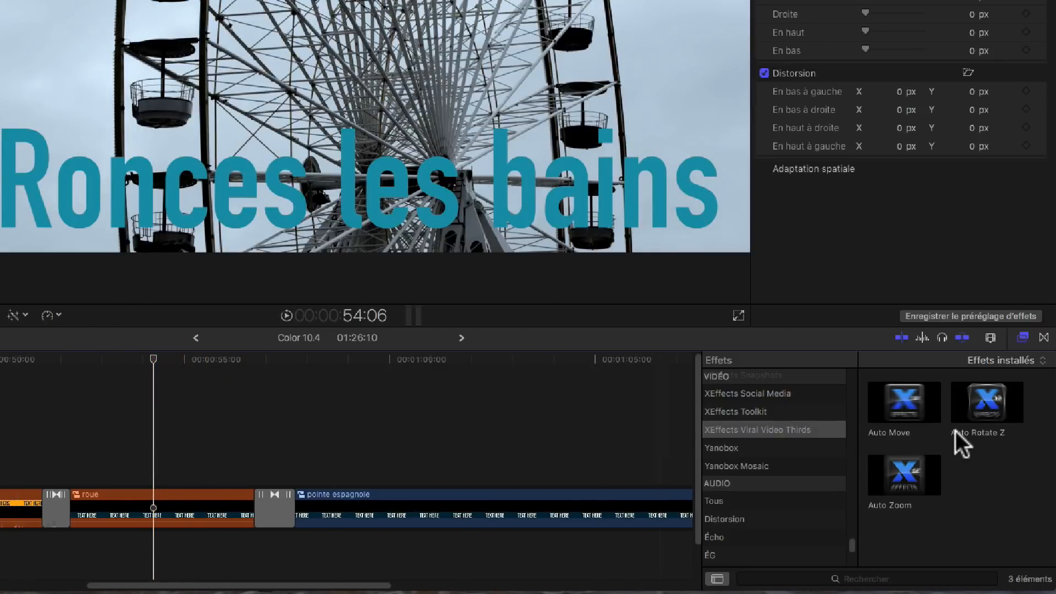
left_click_drag(888, 479, 139, 514)
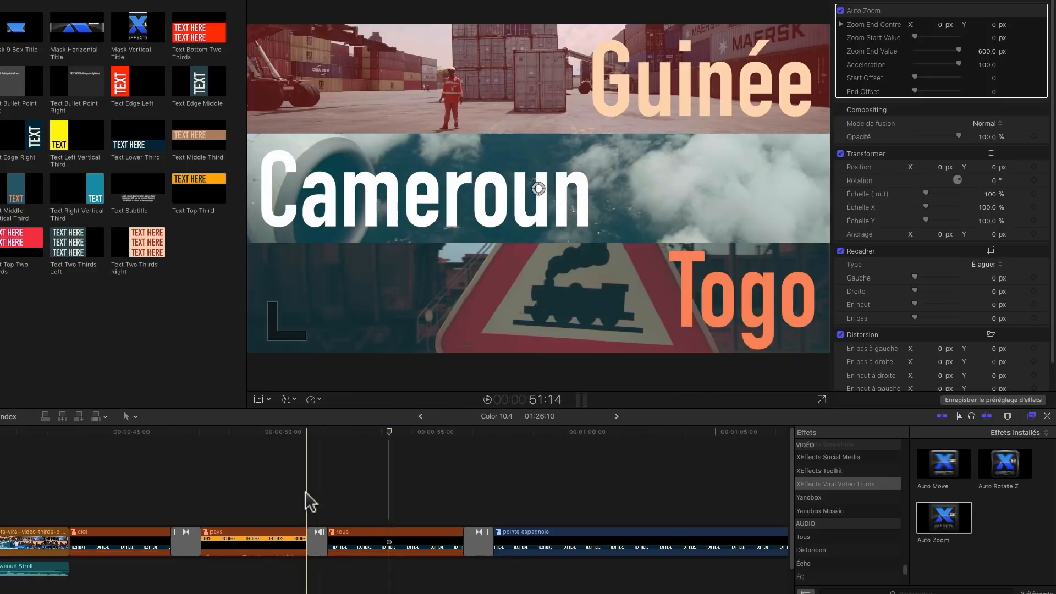
key("space")
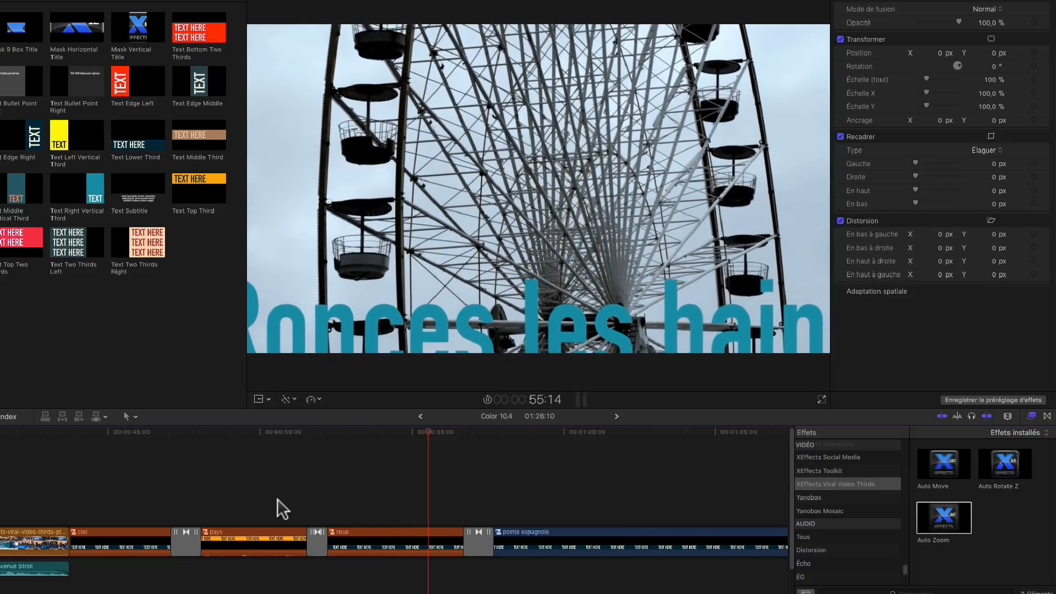
key("space")
- Set roue's Auto Zoom to Zoom Start Value 14, Zoom End Value 85, Start Offset 120.75 and End Offset 155.76, and play it
left_click(390, 434)
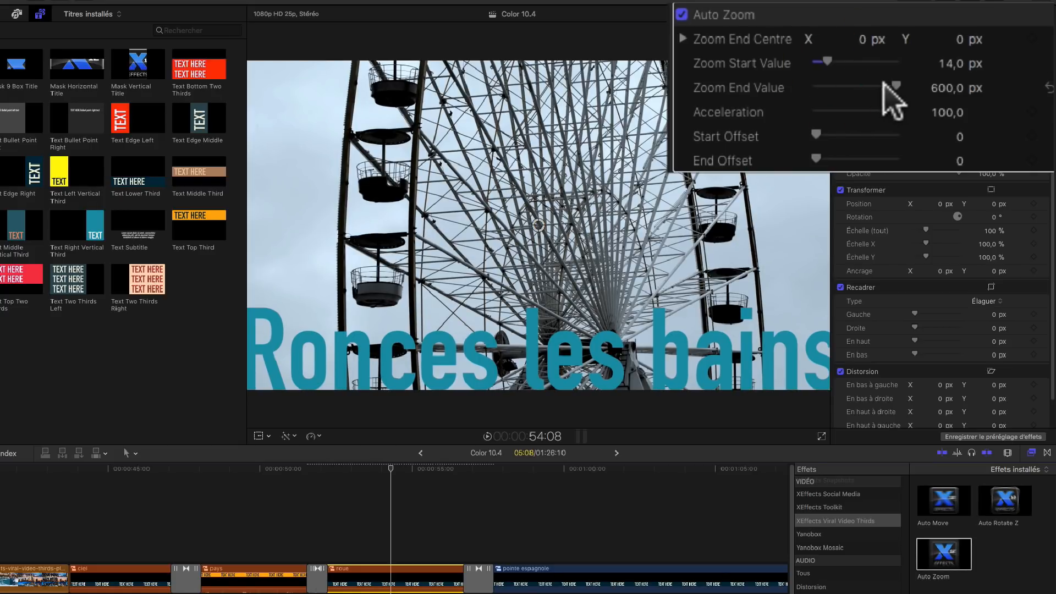
left_click_drag(892, 86, 883, 86)
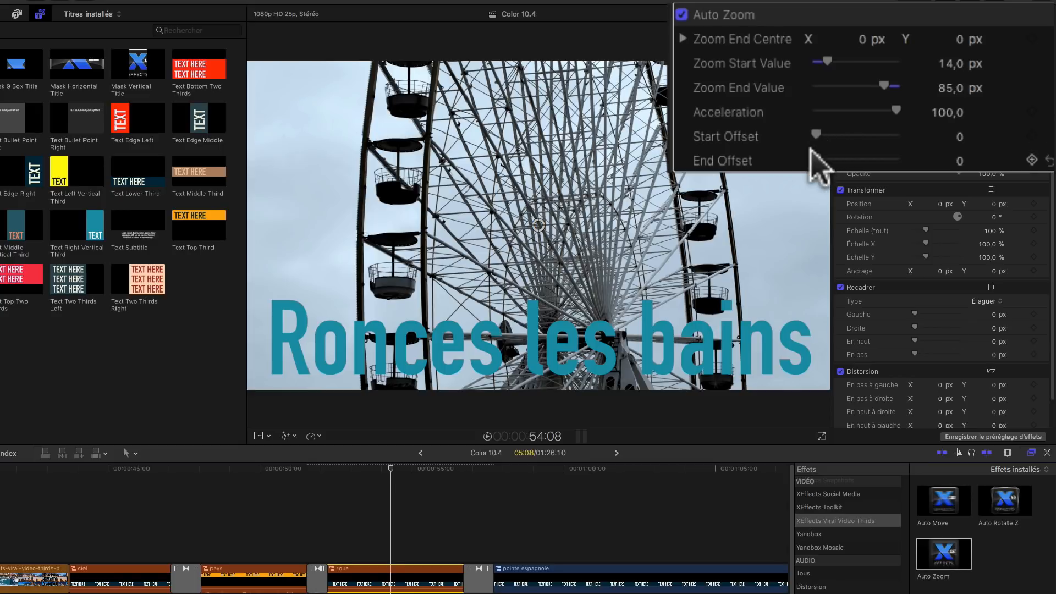
left_click_drag(823, 135, 828, 161)
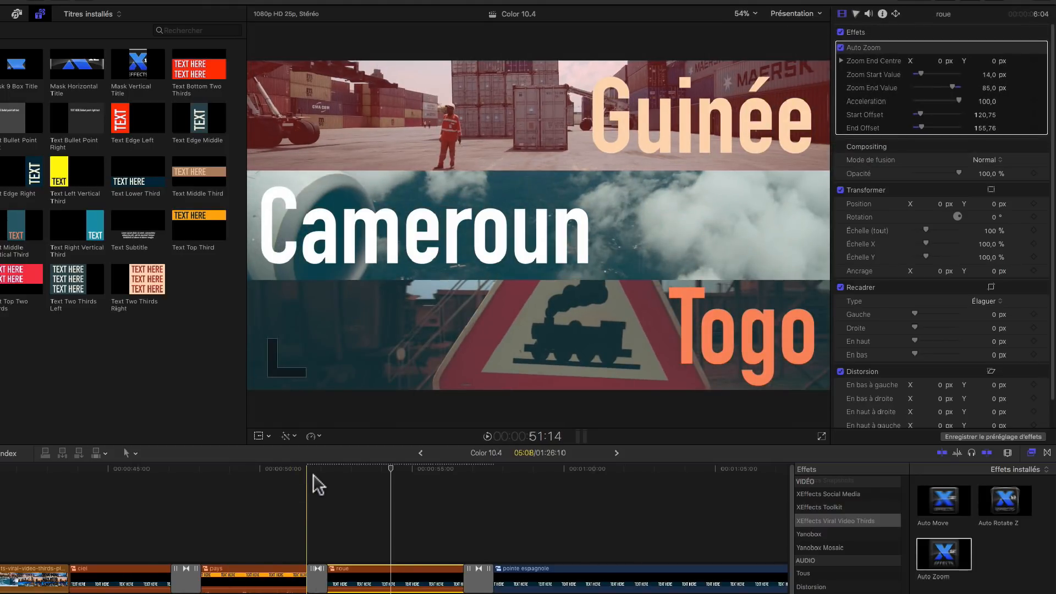
key("space")
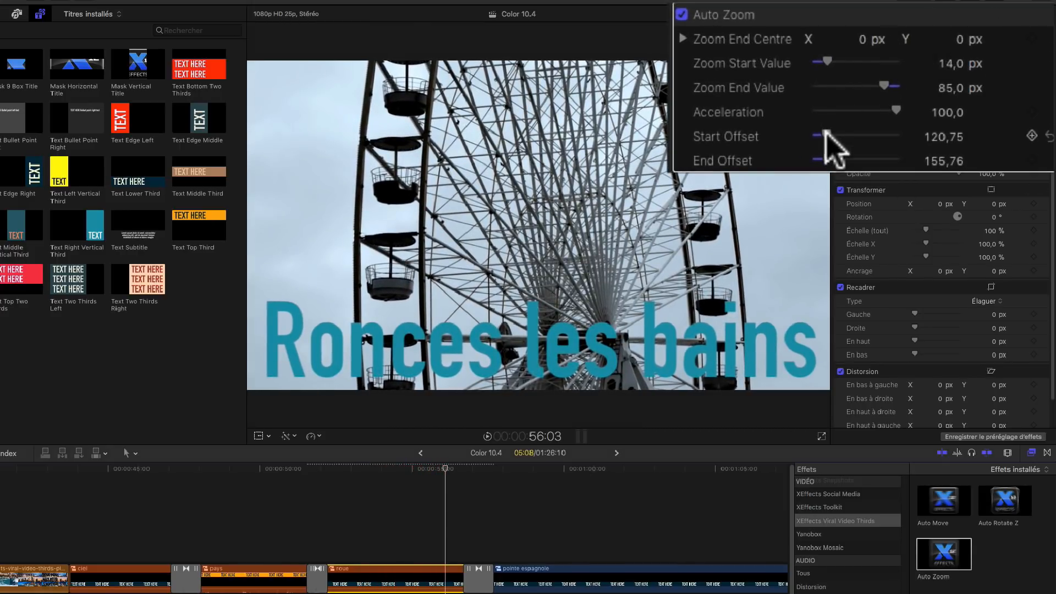
- Set the Auto Zoom start and end offsets to 0 and delete the effect from roue
left_click_drag(825, 135, 769, 160)
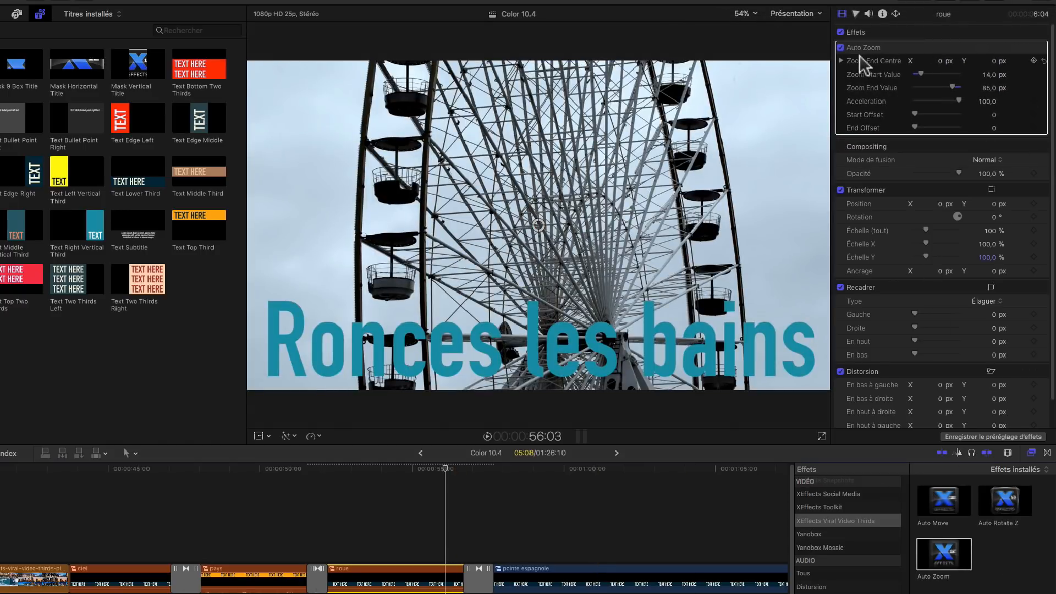
left_click(872, 47)
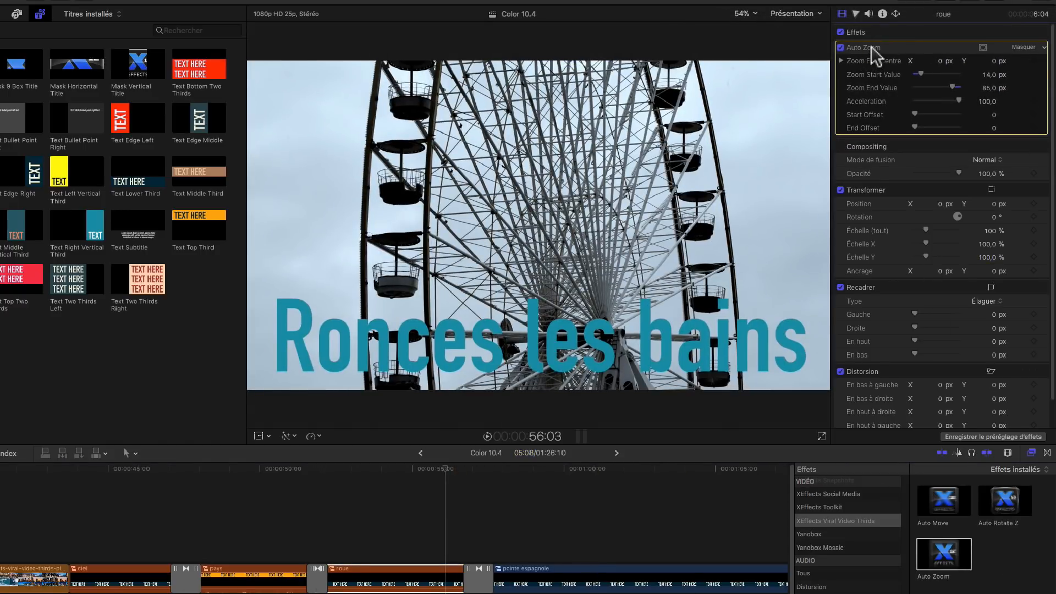
key("Delete")
- Apply the Auto Rotate Z effect to the roue clip and play it
left_click_drag(808, 528, 396, 577)
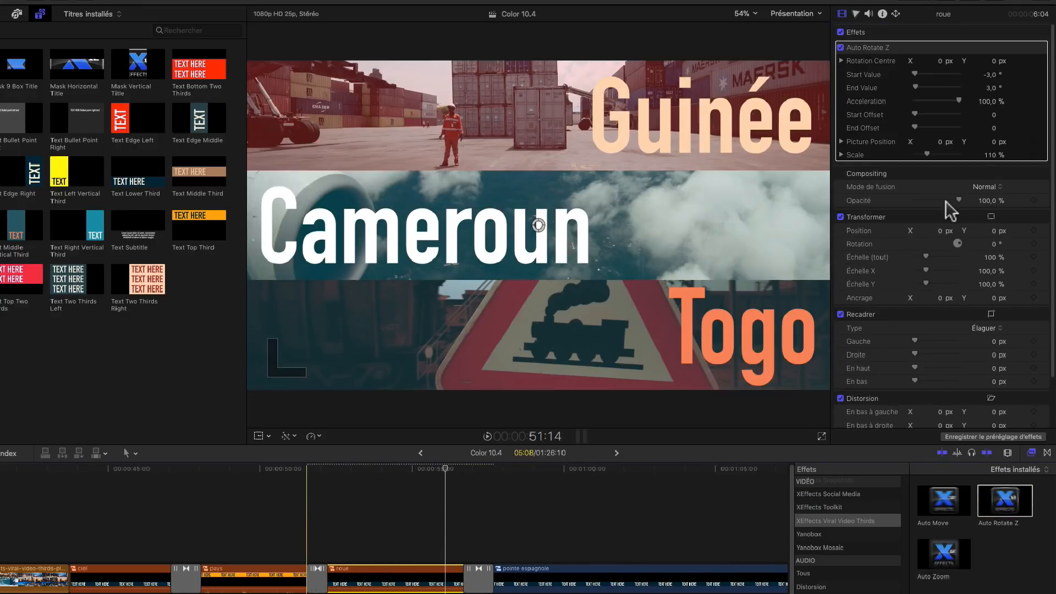
key("space")
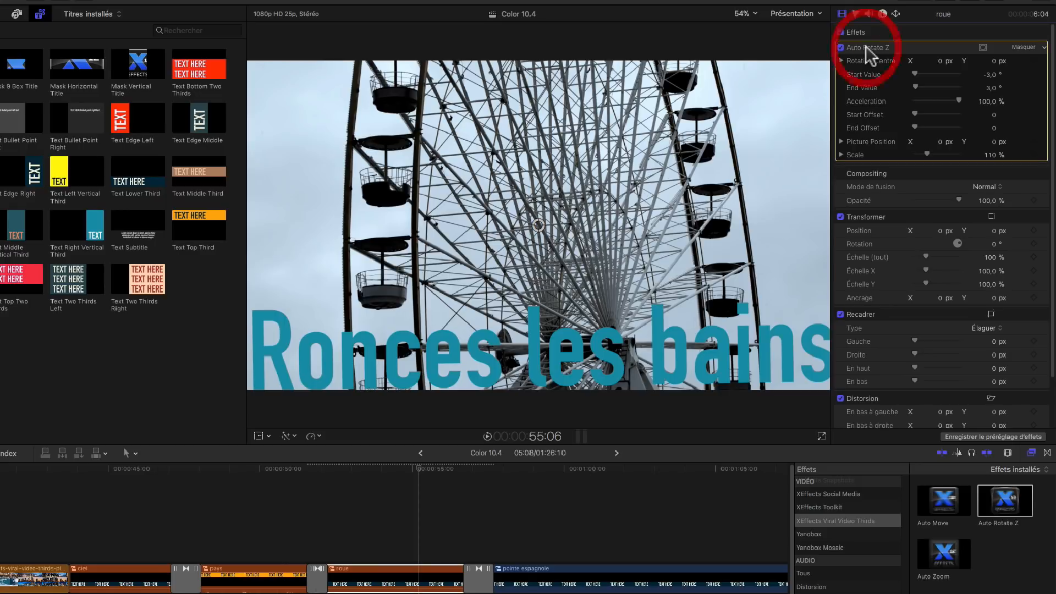
- Replace the Auto Rotate Z effect on the roue clip with Auto Move and play the clip to preview it
key("Delete")
left_click_drag(945, 500, 538, 582)
left_click_drag(368, 582, 366, 577)
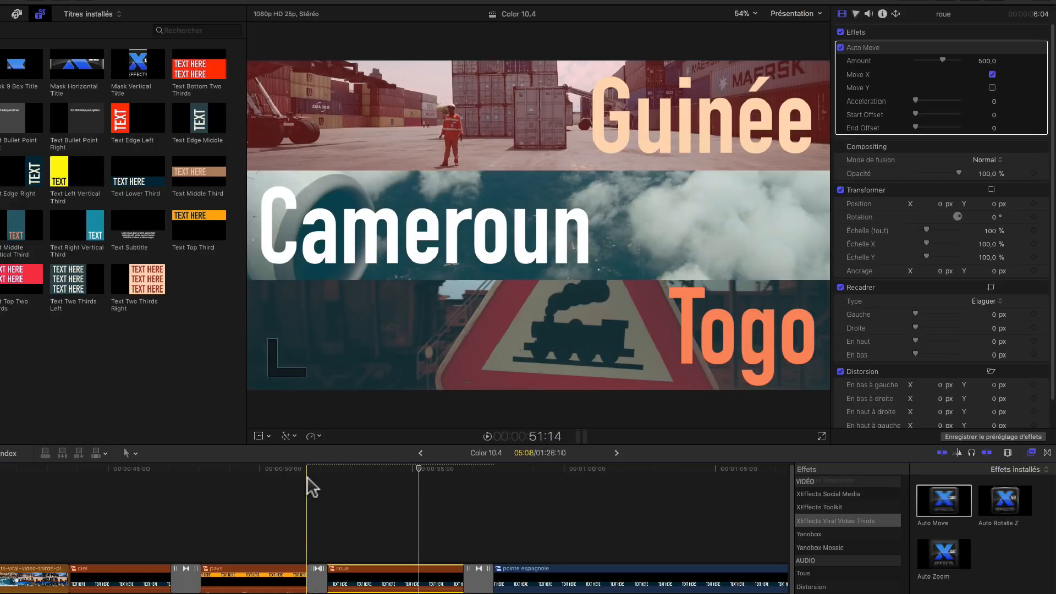
key("space")
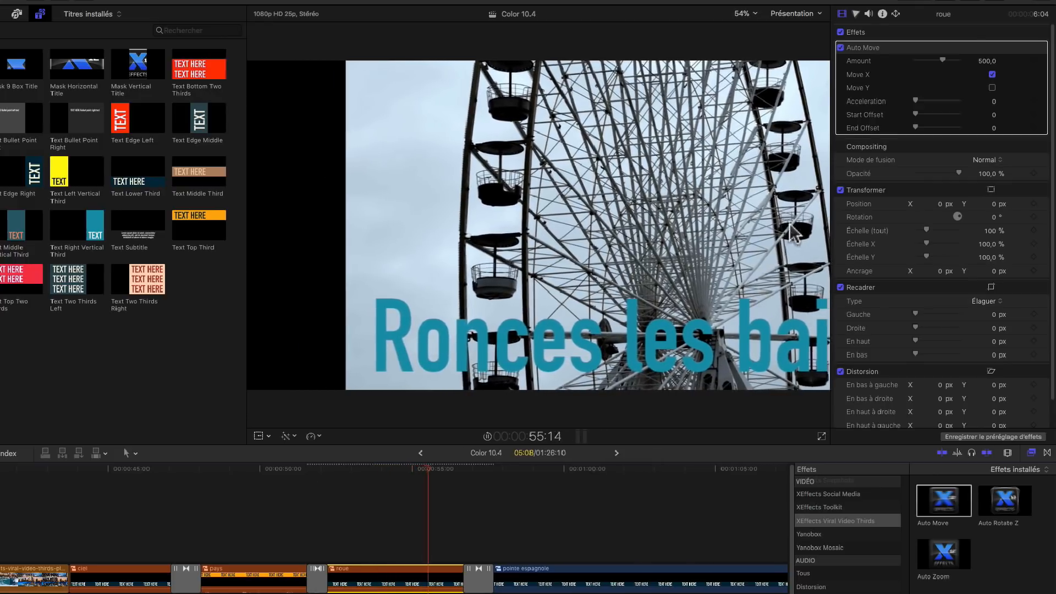
key("space")
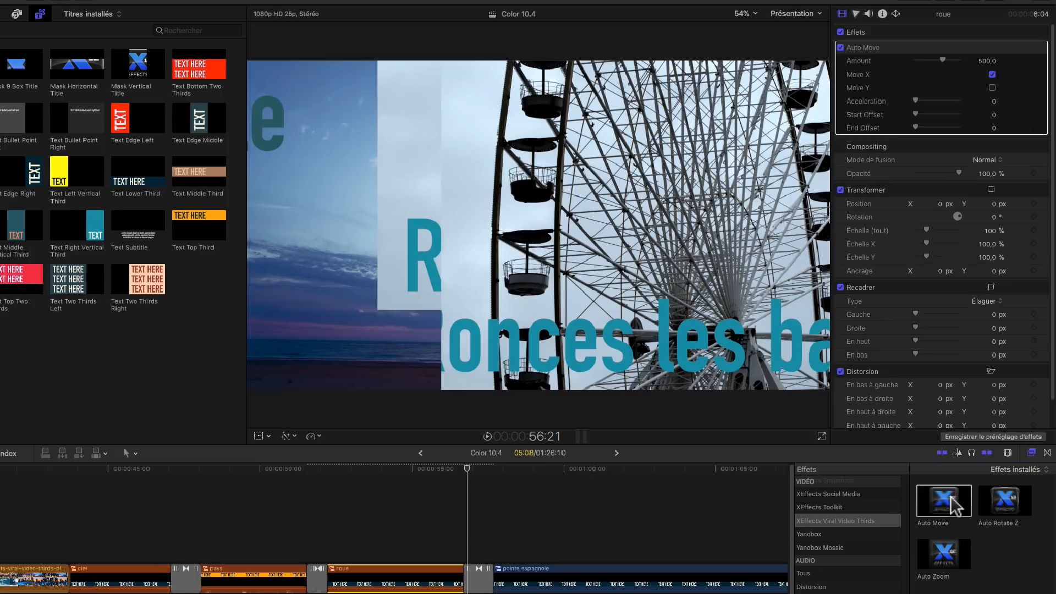
- Remove the Auto Move effect from roue and play the sequence from the start of the ciel clip
left_click(841, 48)
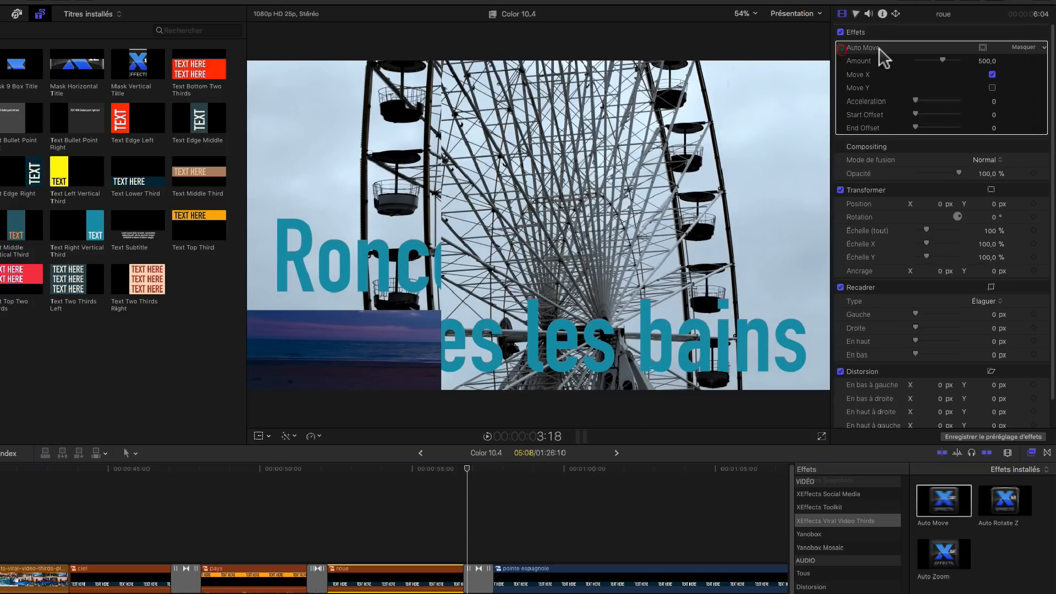
scroll(880, 55, "down", 5)
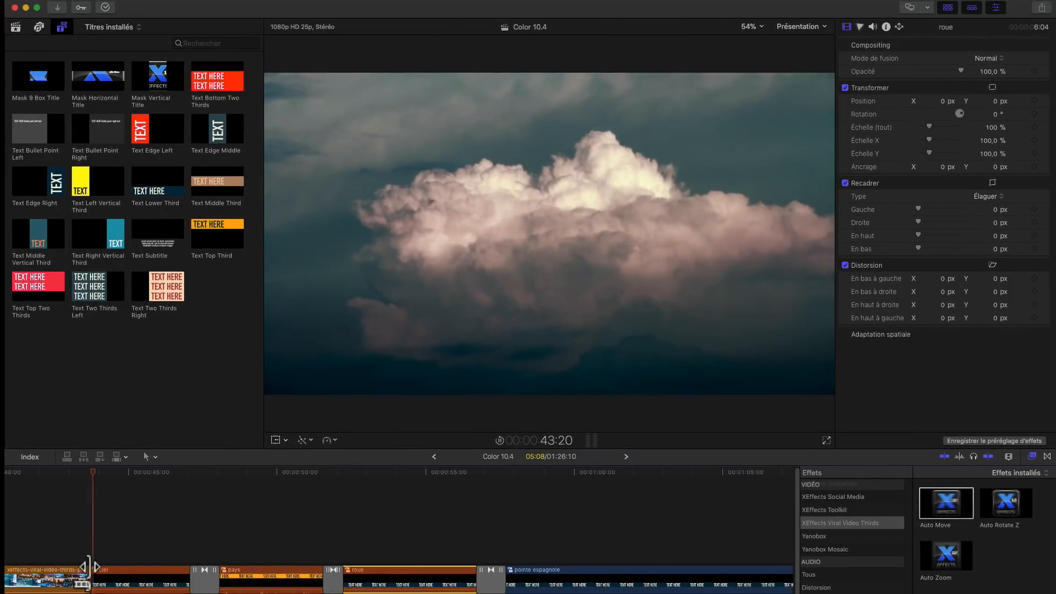
key("space")
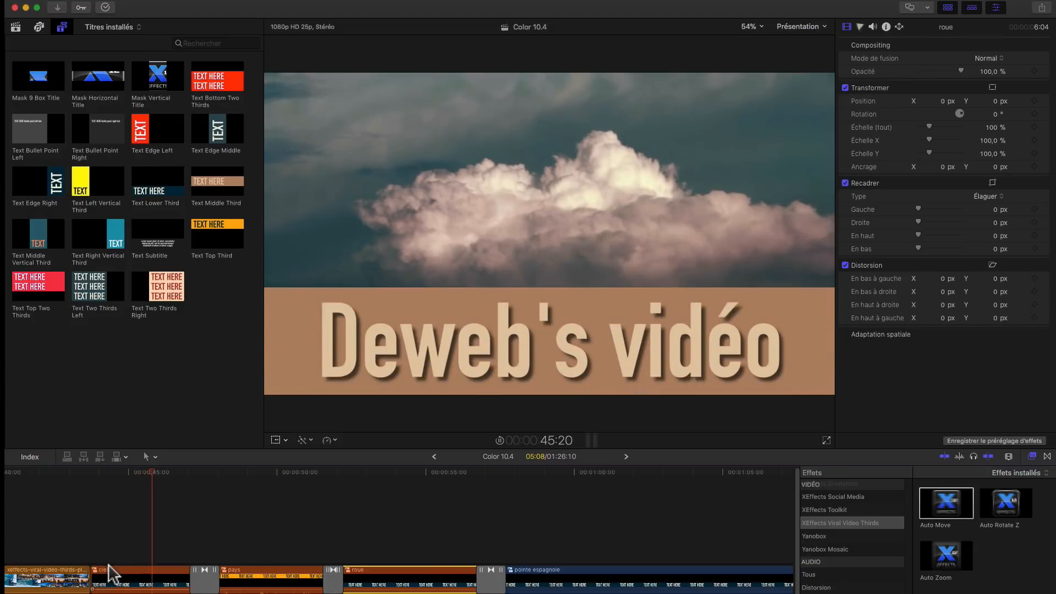